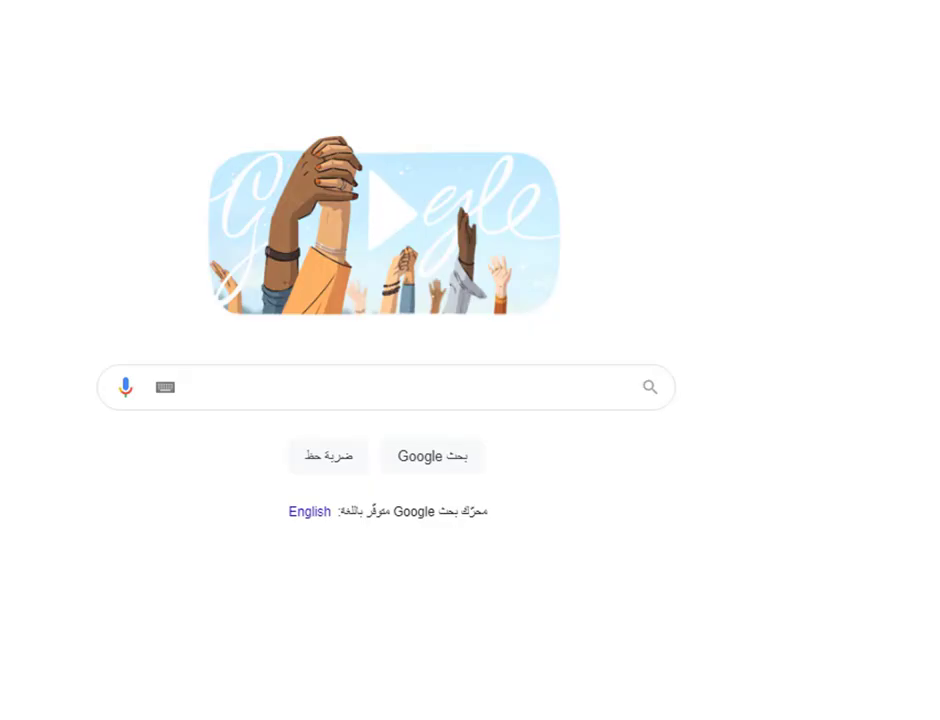
Step: Search Google for "download policy templates"
type("downloa")
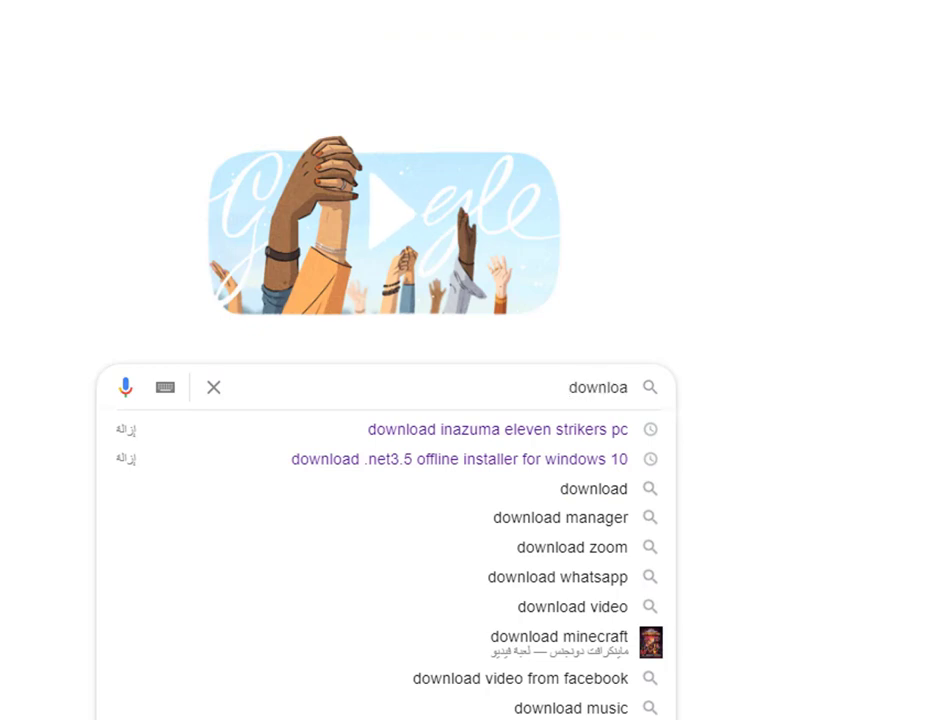
type("d")
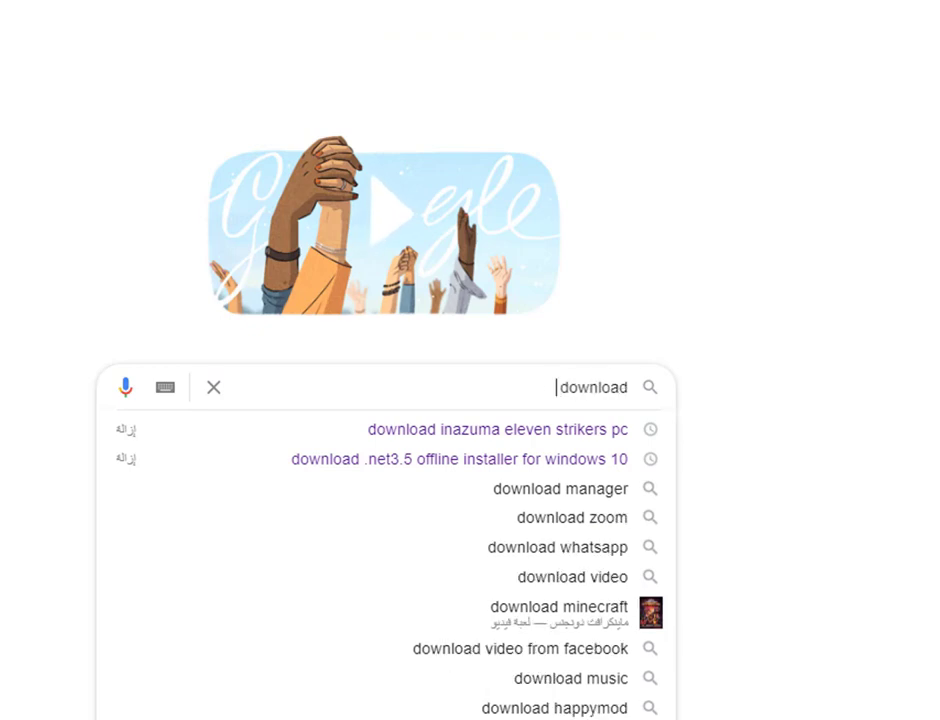
type(" policy")
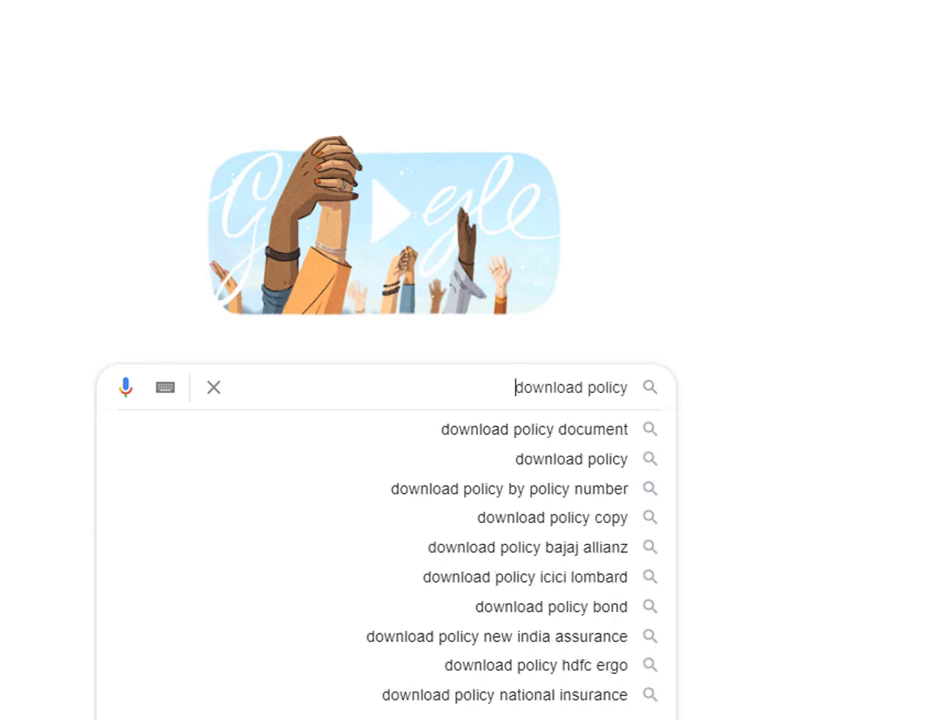
type(" te")
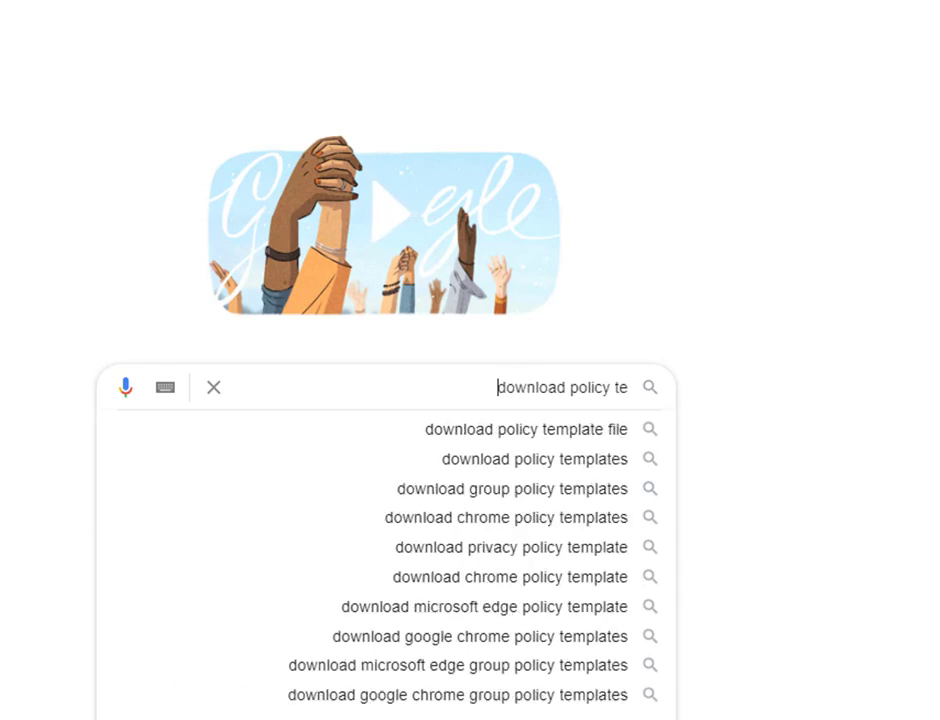
type("m")
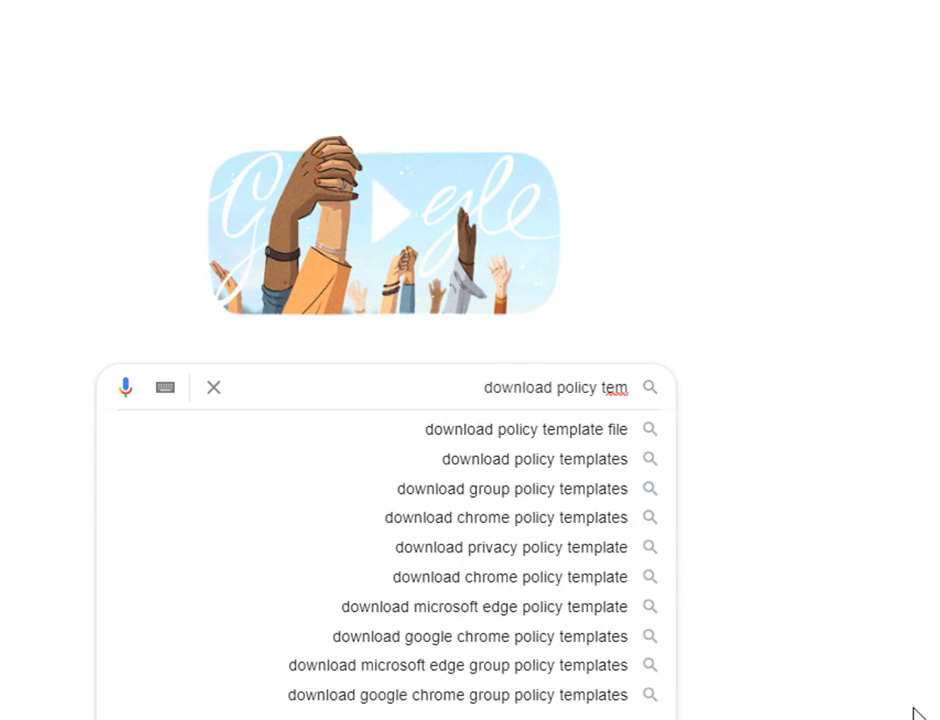
left_click(619, 465)
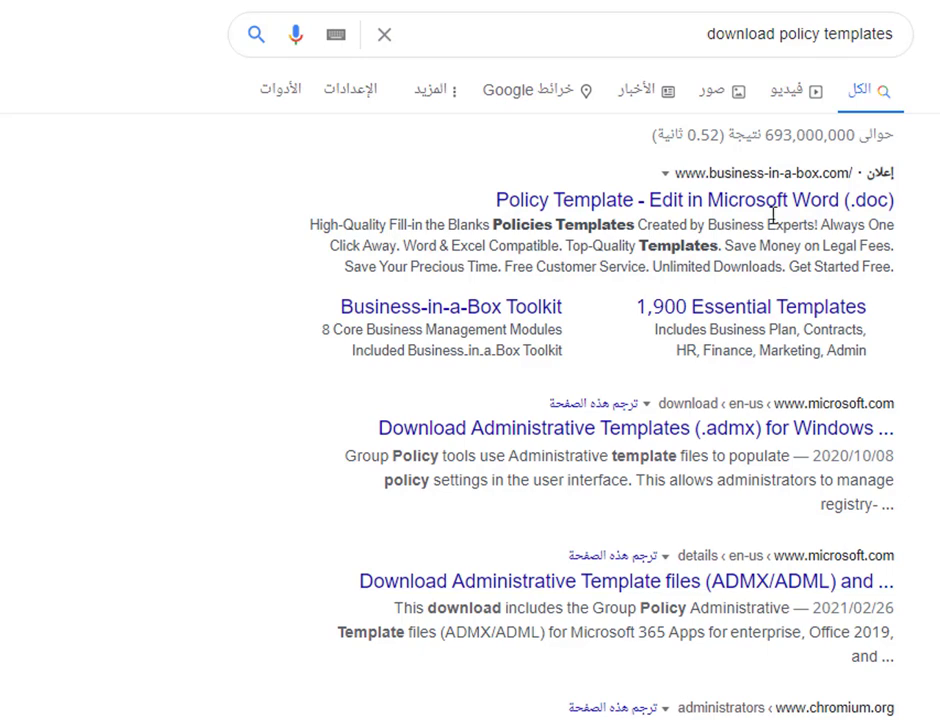
Step: Refine the search to "download policy templates for firefox" and open Mozilla's support article on customizing Firefox using Group Policy
left_click(866, 30)
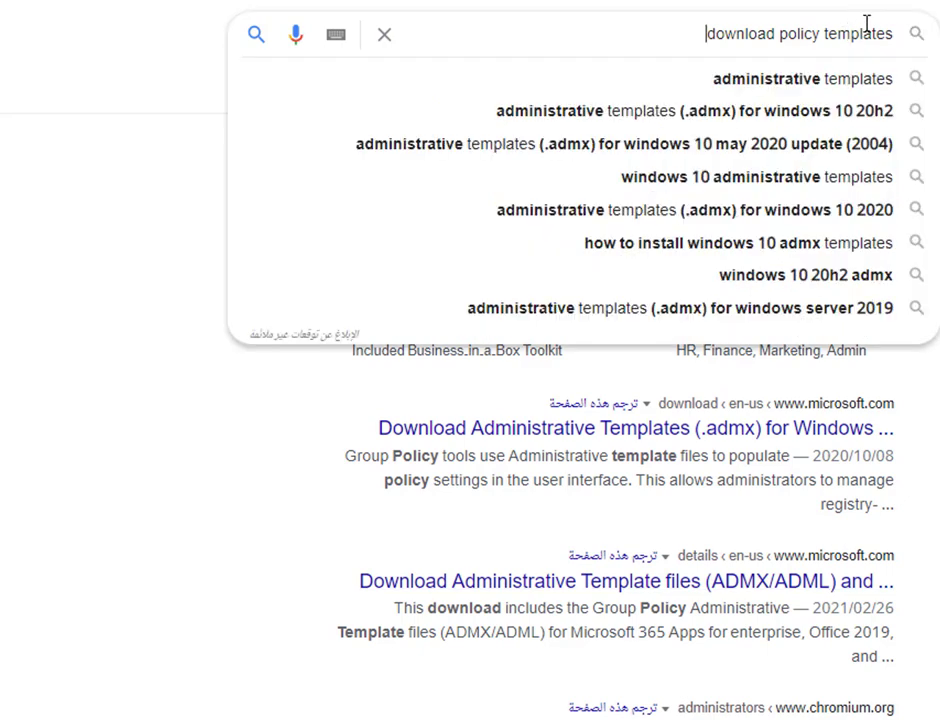
type("f")
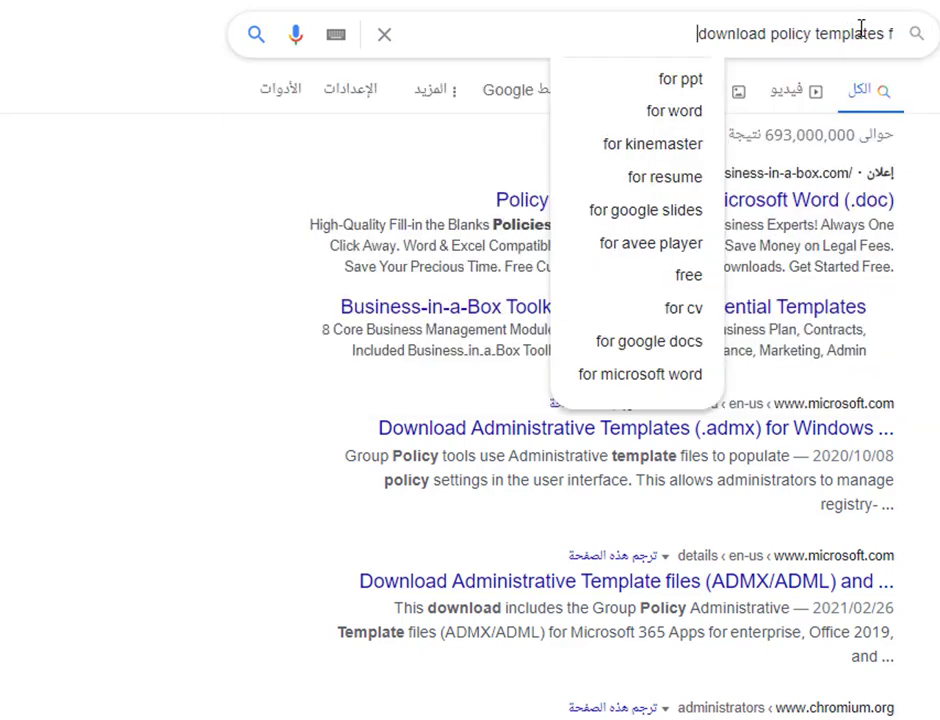
type("or fir")
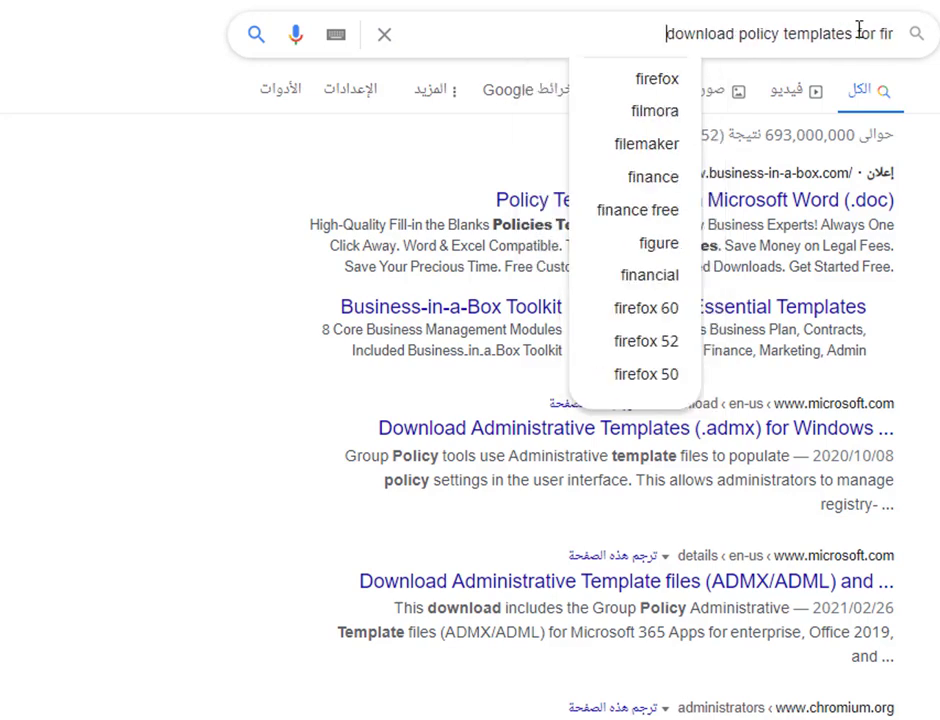
type("efox")
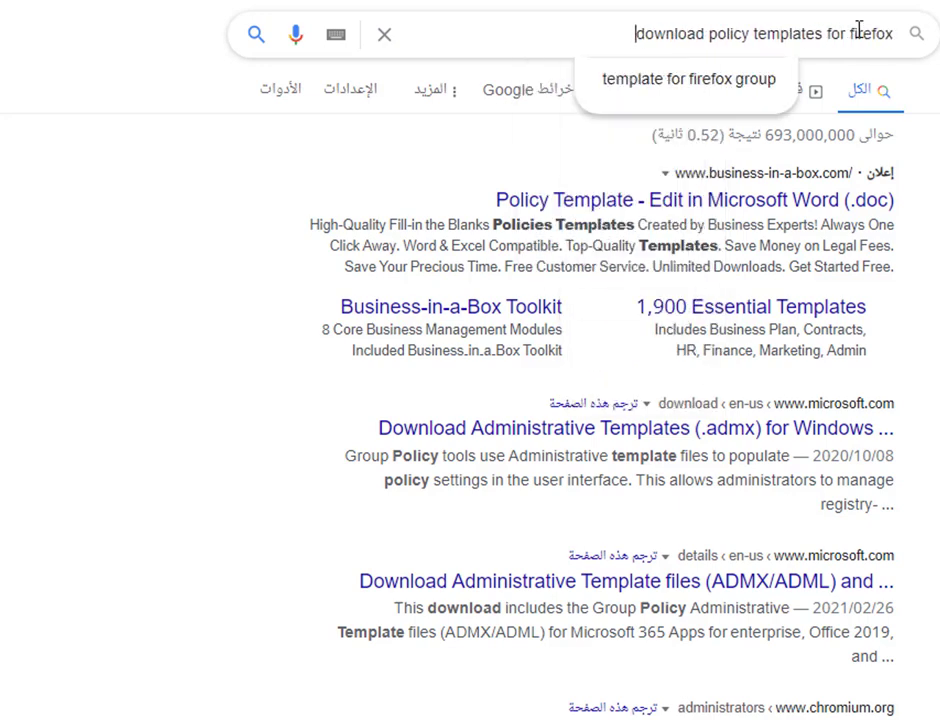
key("Return")
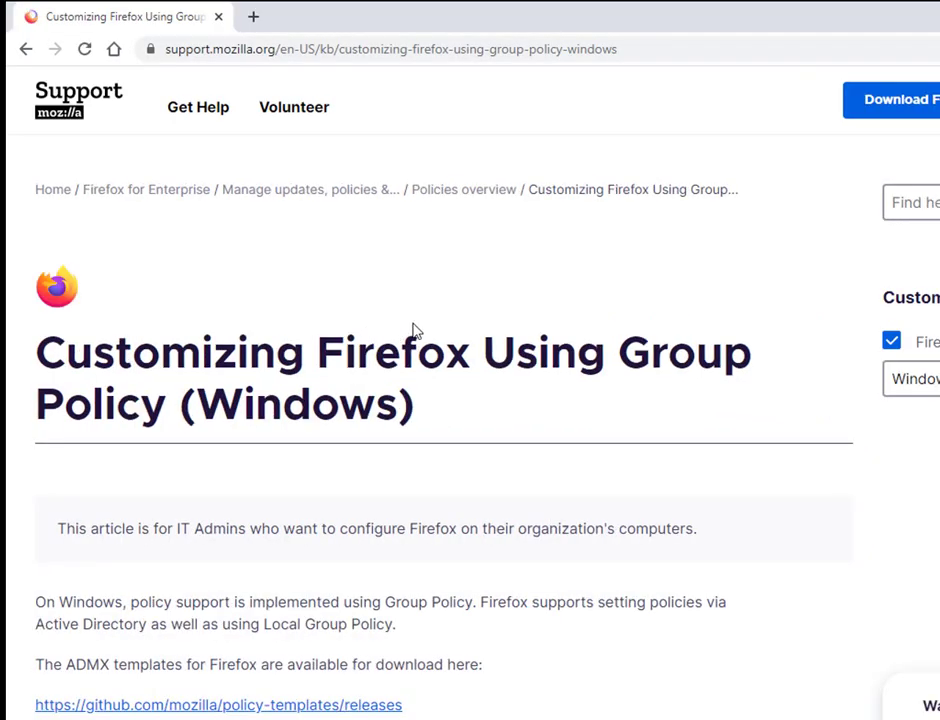
Step: Open the article's GitHub releases page for the ADMX templates and download policy_templates_v2.8.zip from the latest release
scroll(414, 331, "down", 2)
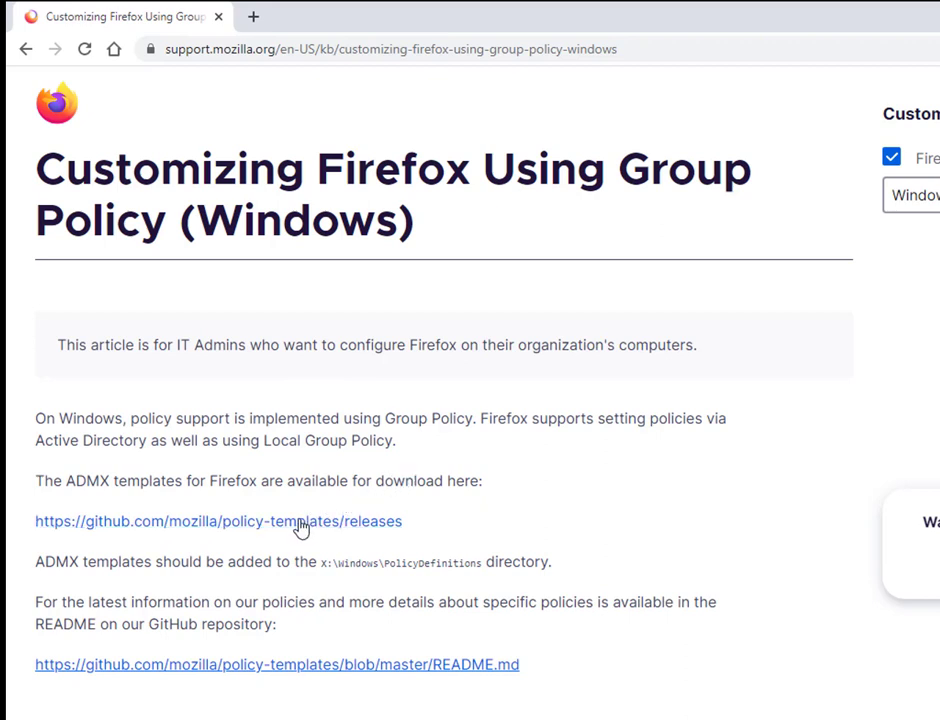
scroll(325, 525, "down", 1)
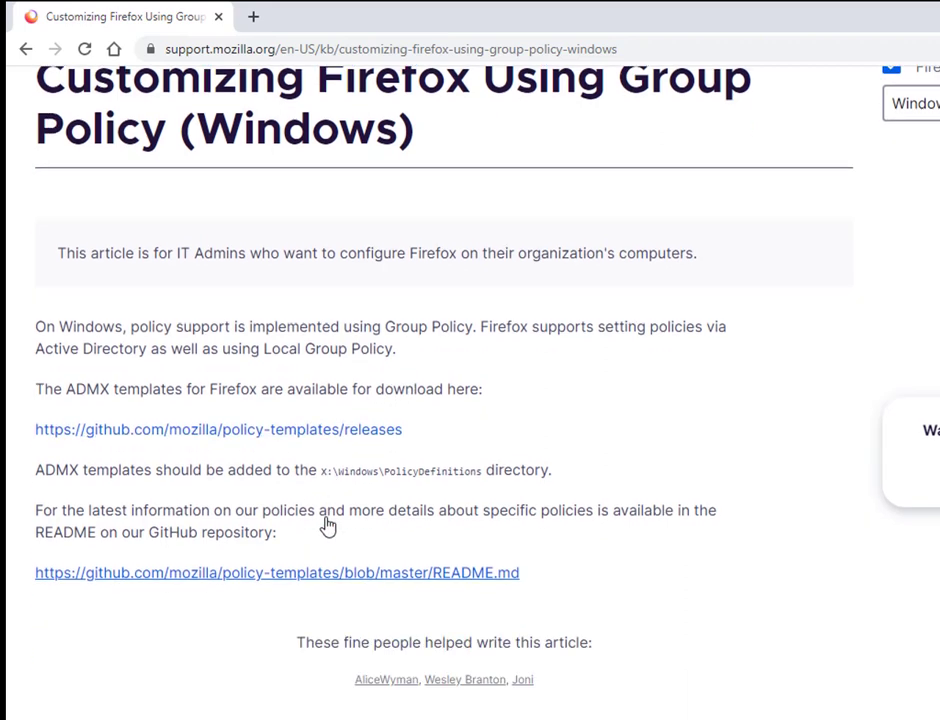
left_click(338, 436)
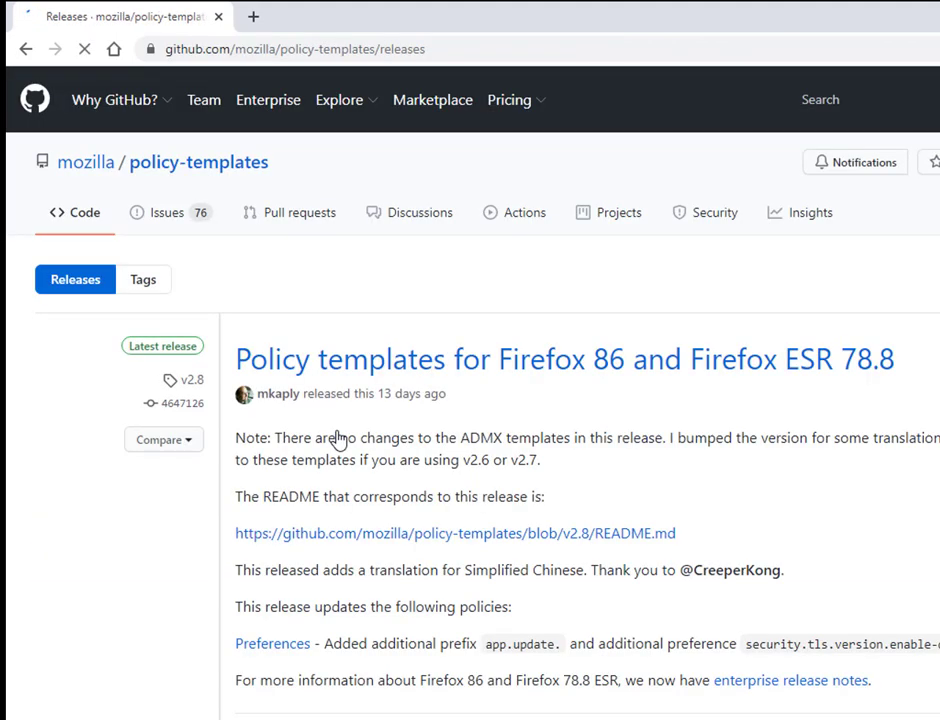
scroll(558, 490, "down", 1)
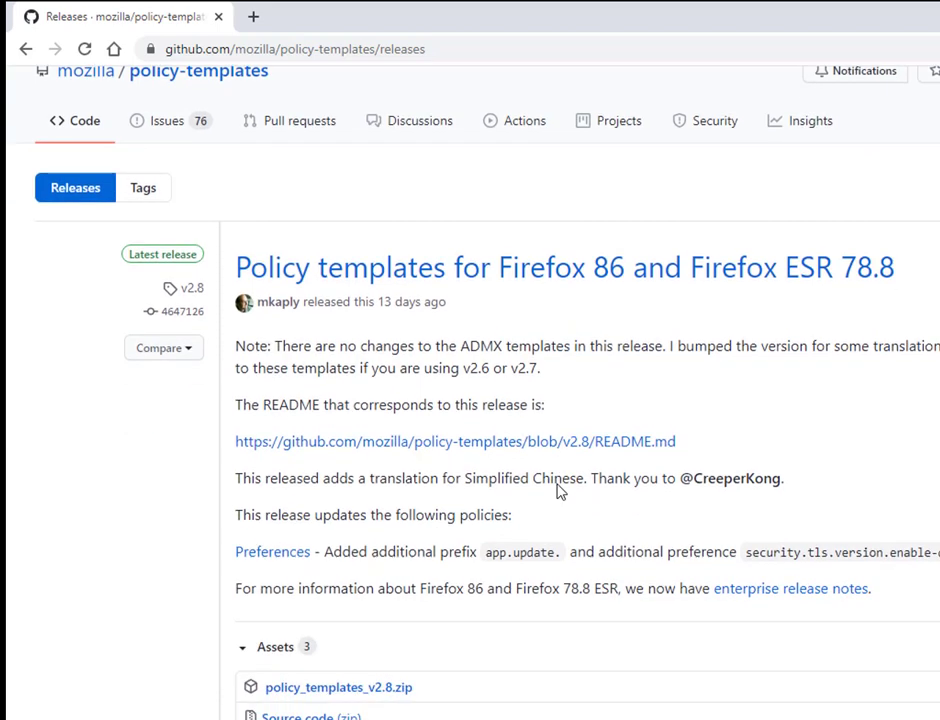
scroll(556, 491, "down", 1)
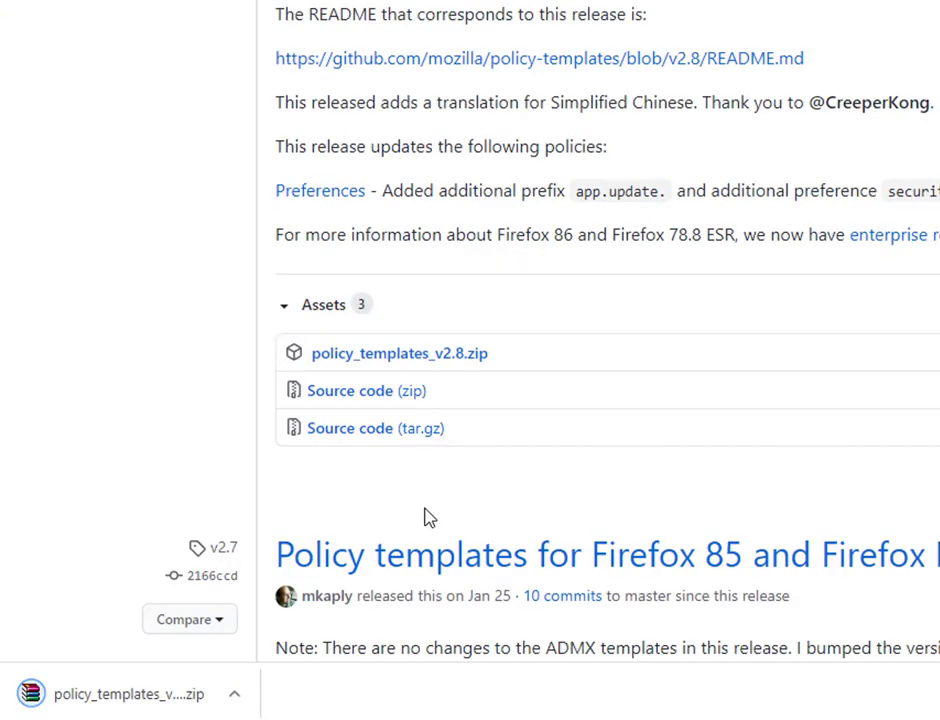
Step: Show the downloaded policy_templates_v2.8 archive in its folder and look at its contents
left_click(237, 694)
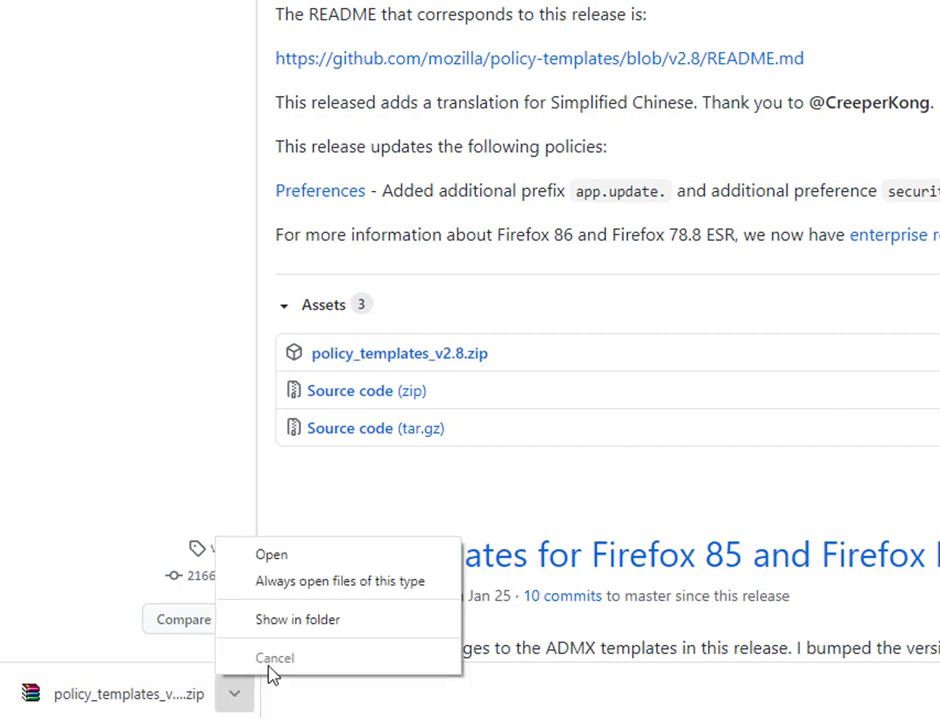
left_click(302, 620)
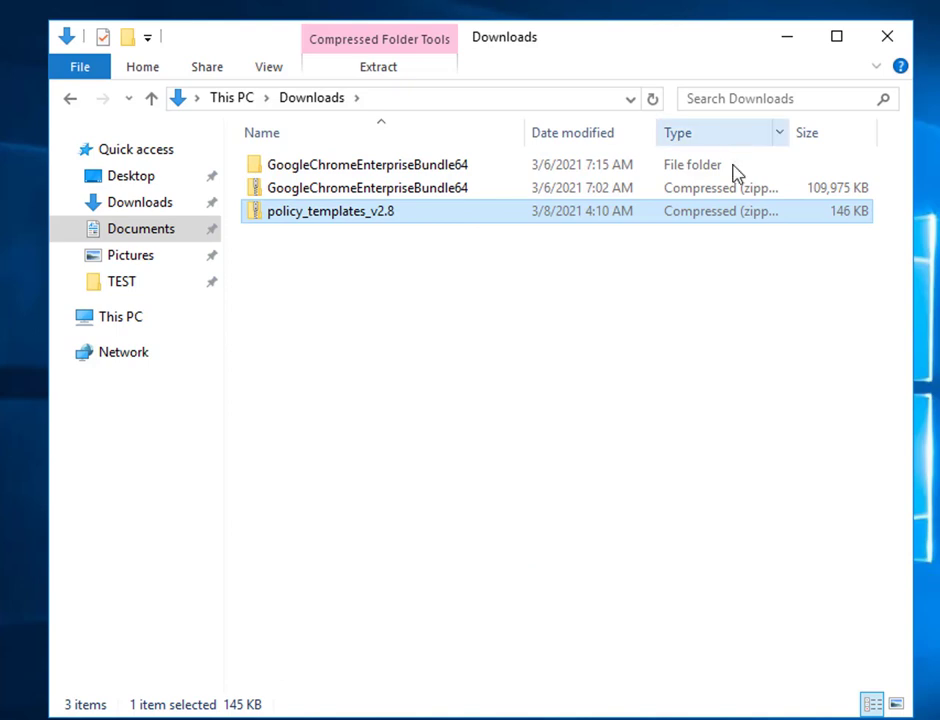
double_click(548, 218)
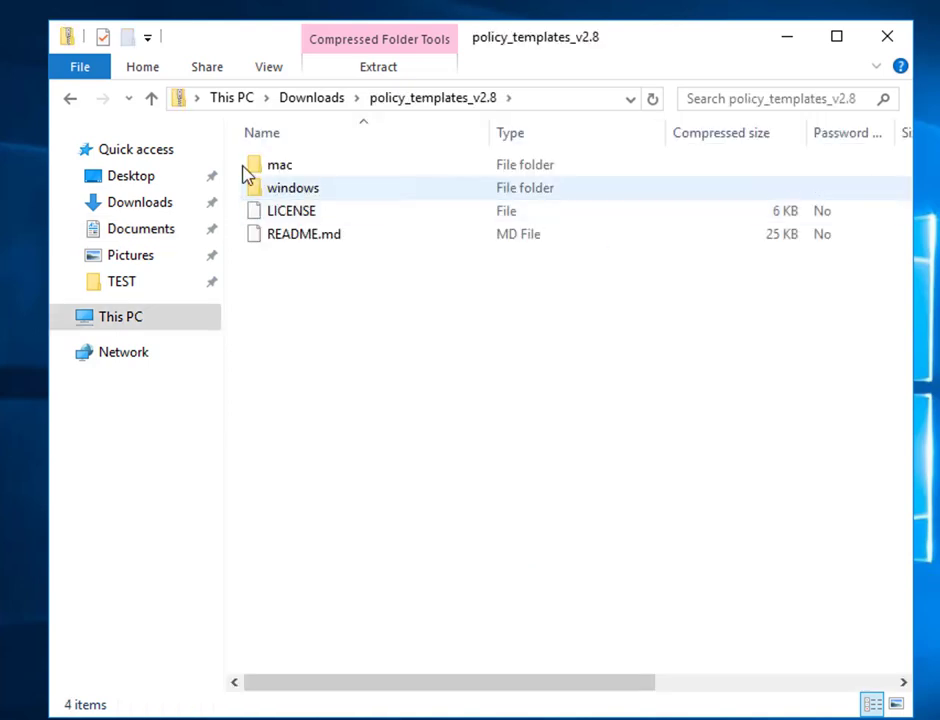
left_click(152, 100)
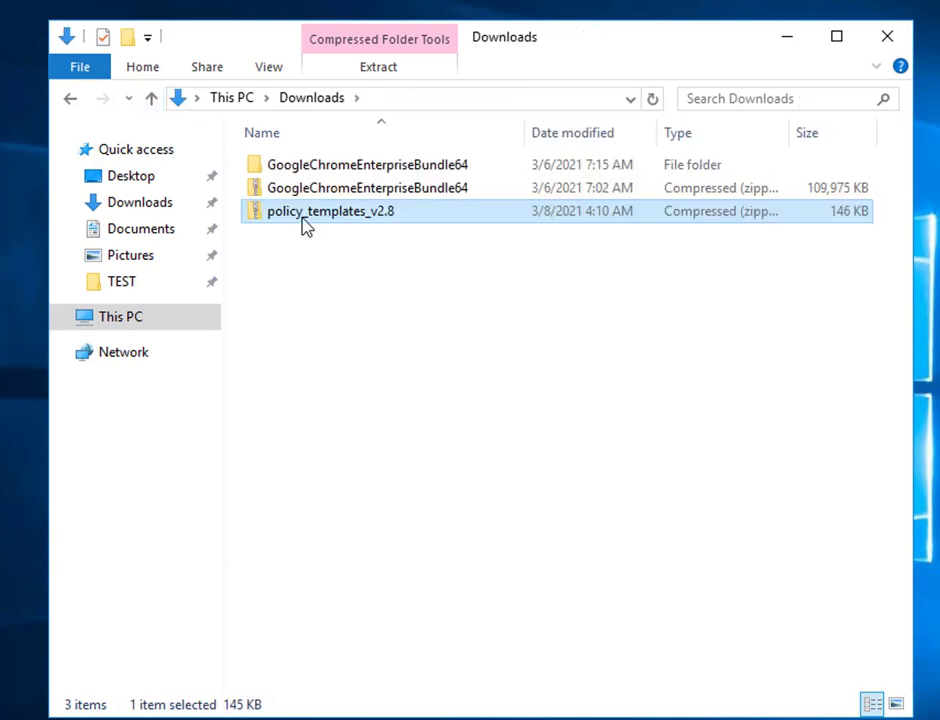
Step: Extract the policy_templates_v2.8 archive into a policy_templates_v2.8 folder in Downloads
right_click(303, 218)
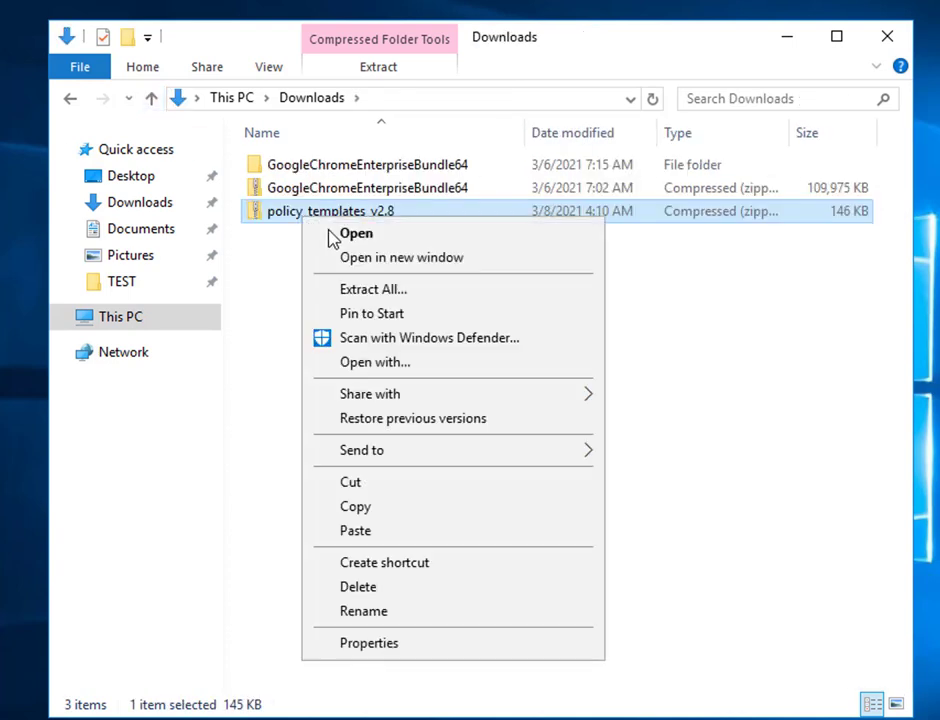
left_click(393, 290)
left_click(668, 586)
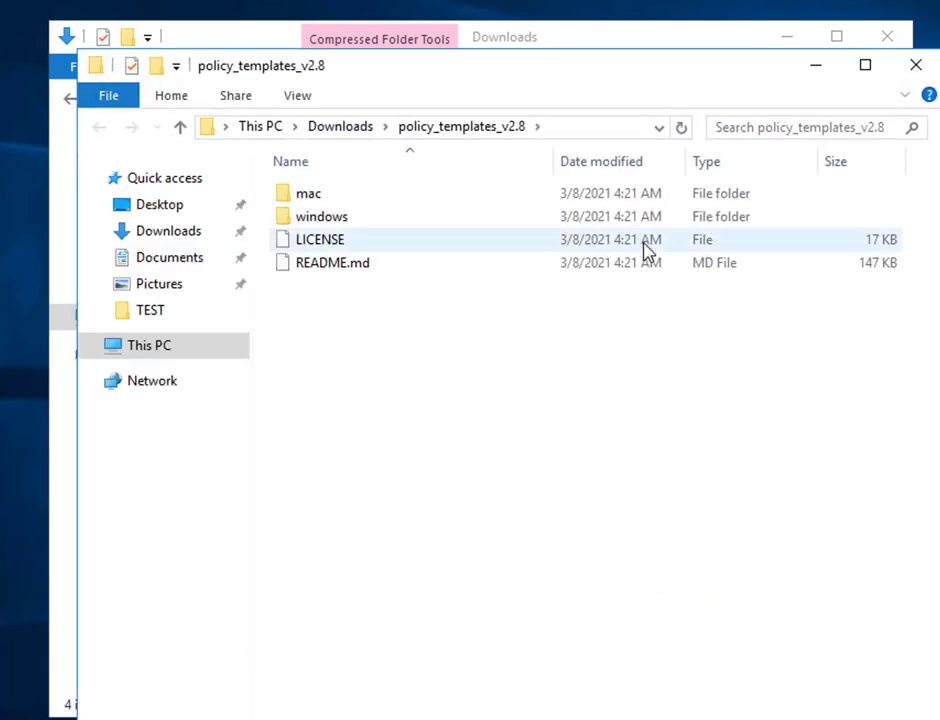
Step: Copy all language folders and both ADMX files from the extracted windows folder
double_click(322, 218)
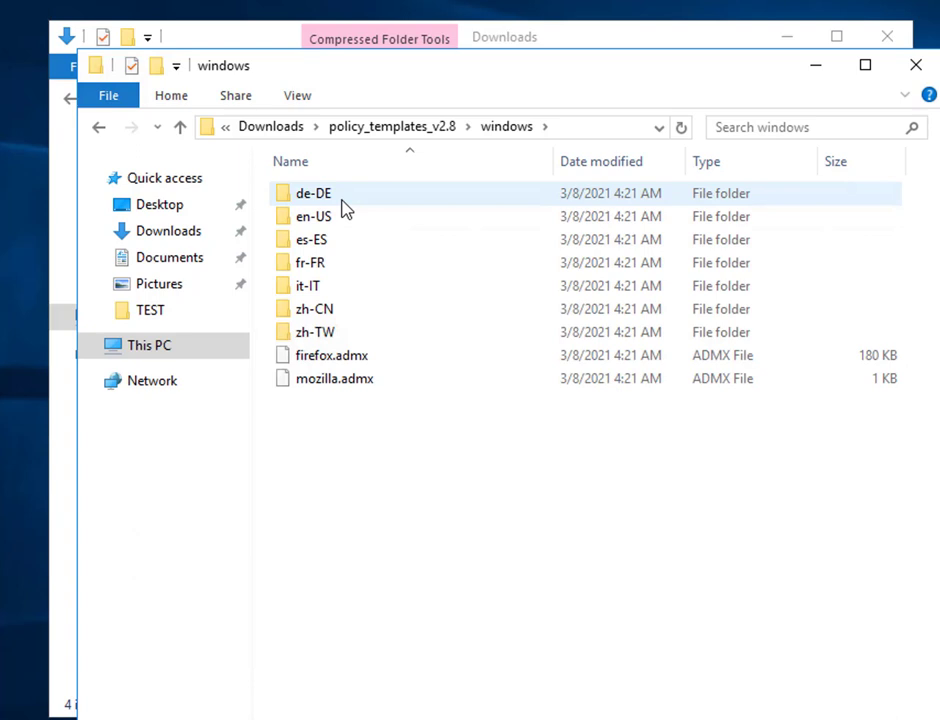
left_click(360, 362)
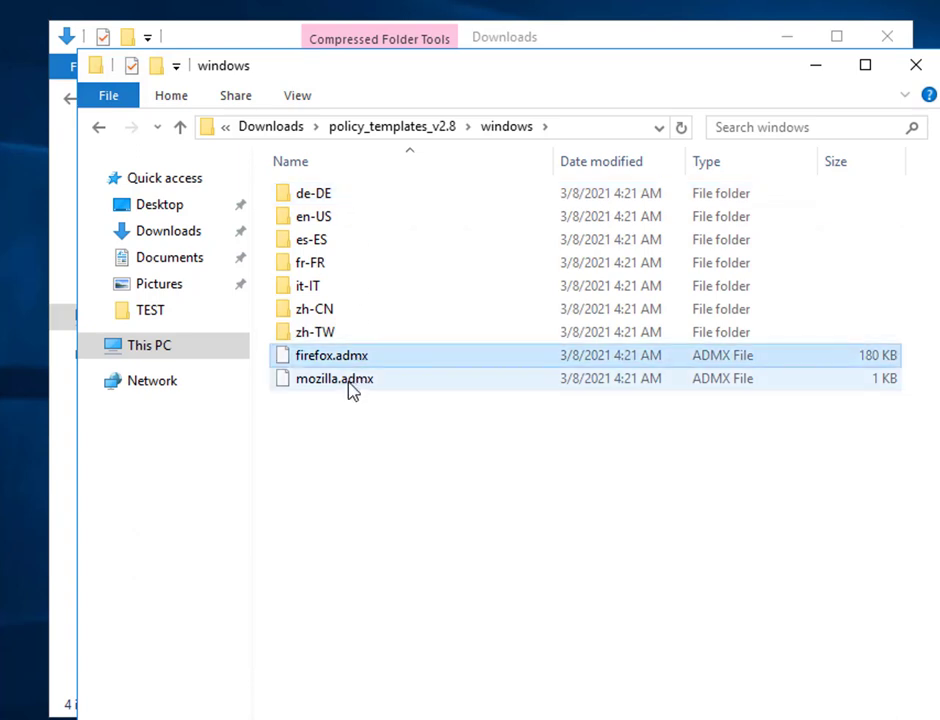
left_click(352, 388)
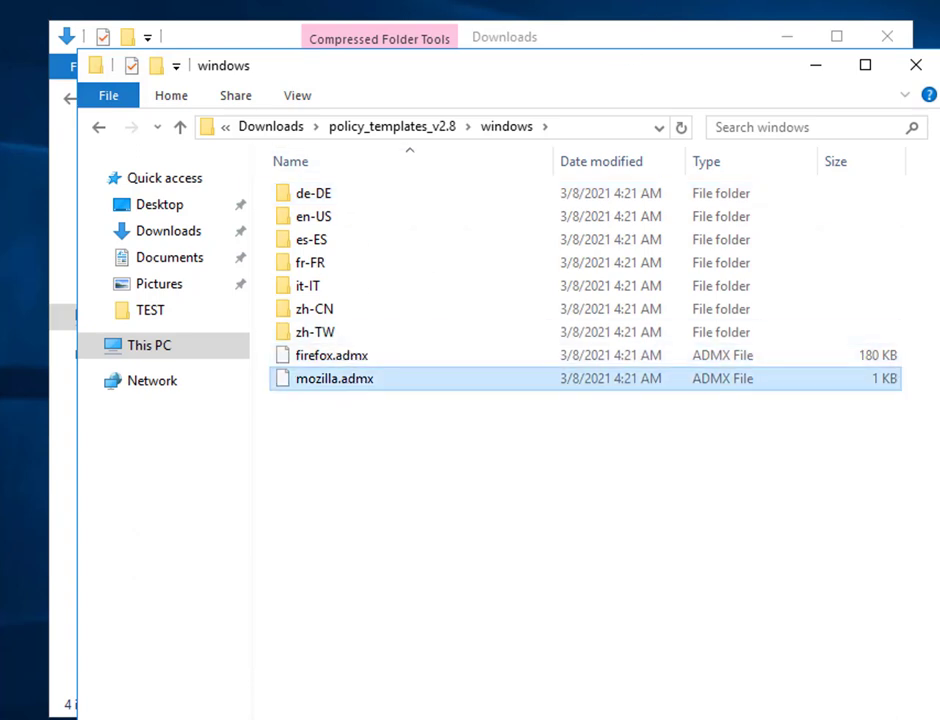
left_click(563, 510)
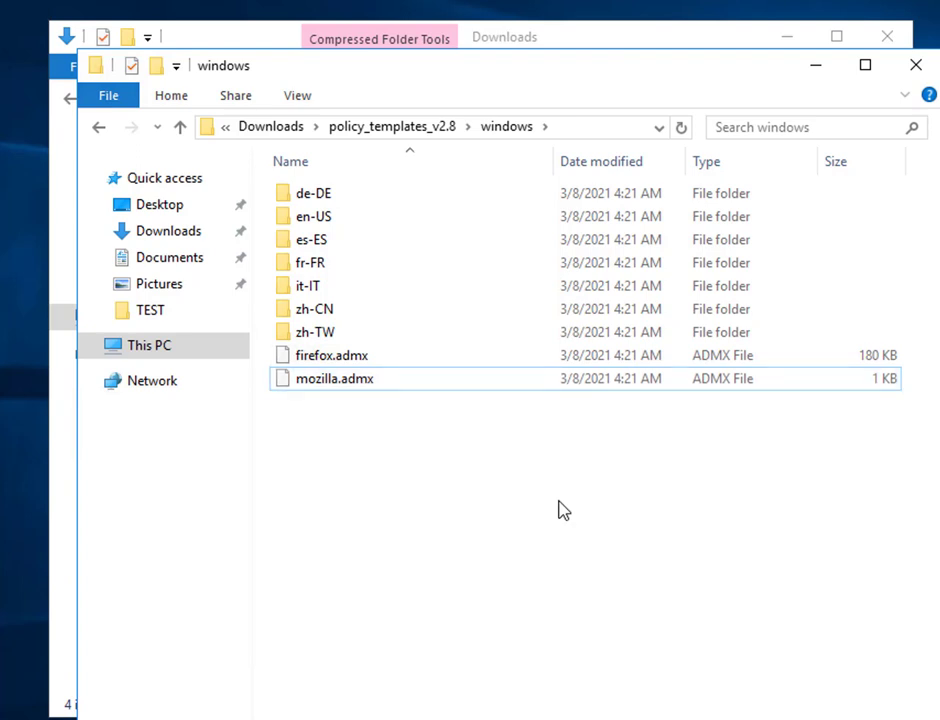
key("ctrl+a")
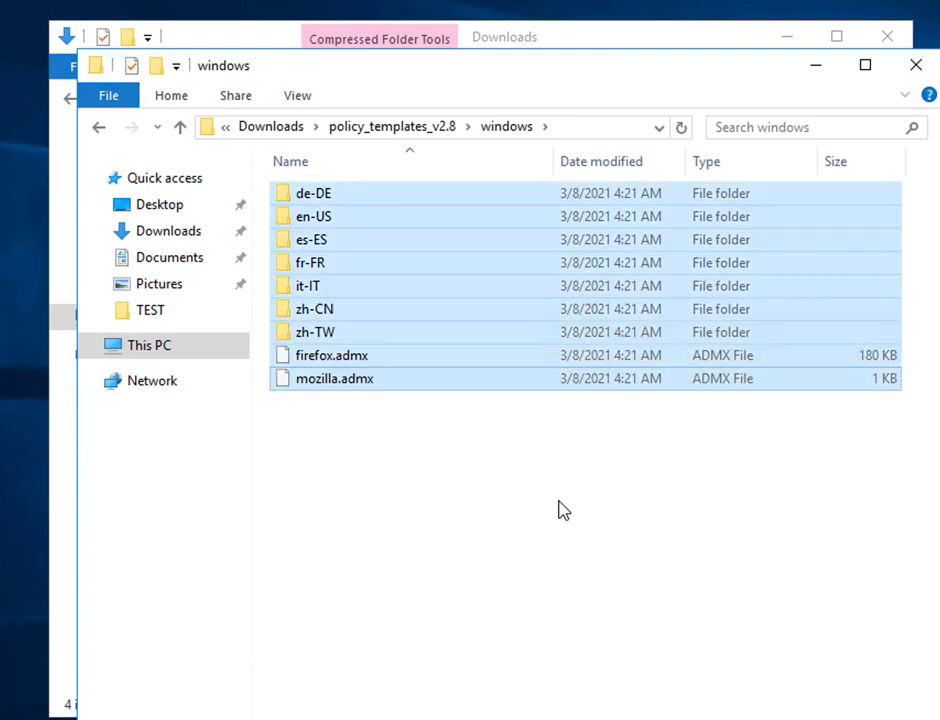
right_click(478, 326)
left_click(535, 537)
Step: Paste the copied Firefox template files and folders into C:\Windows\PolicyDefinitions
left_click(113, 352)
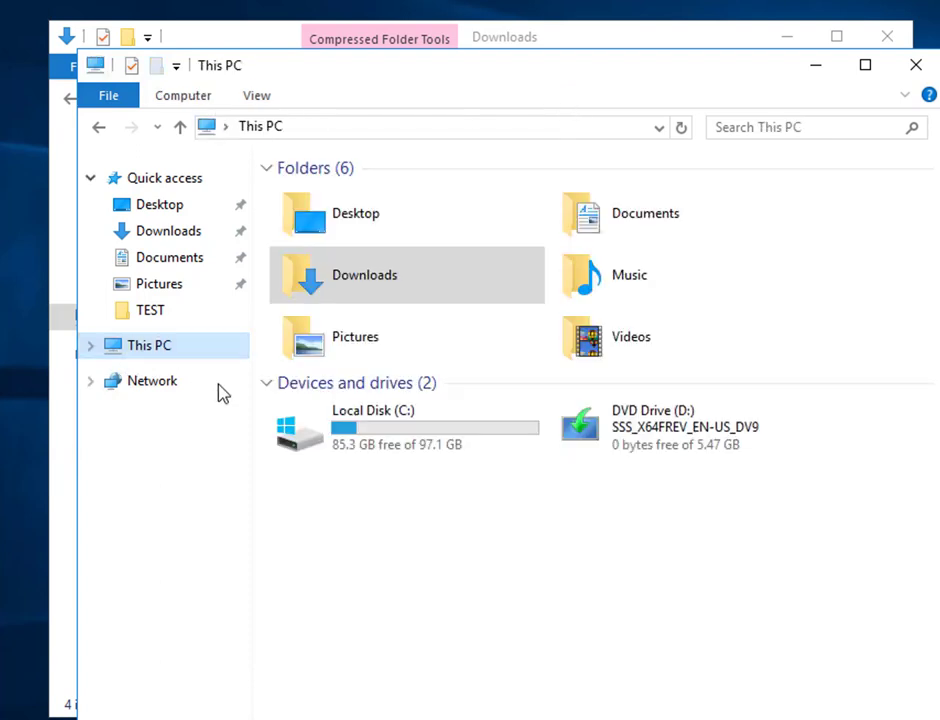
double_click(346, 425)
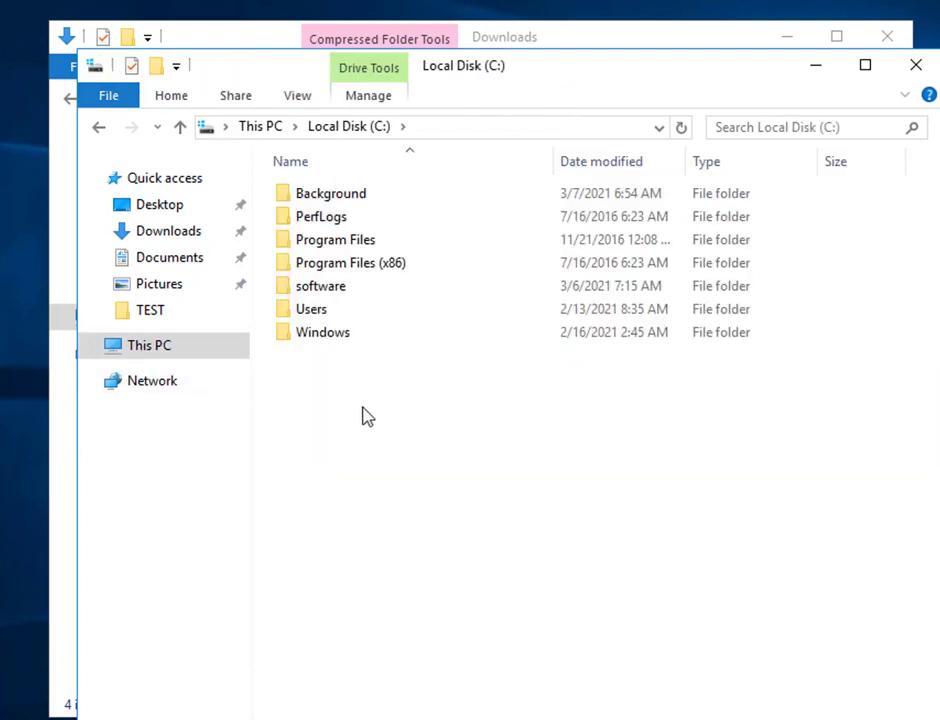
double_click(339, 335)
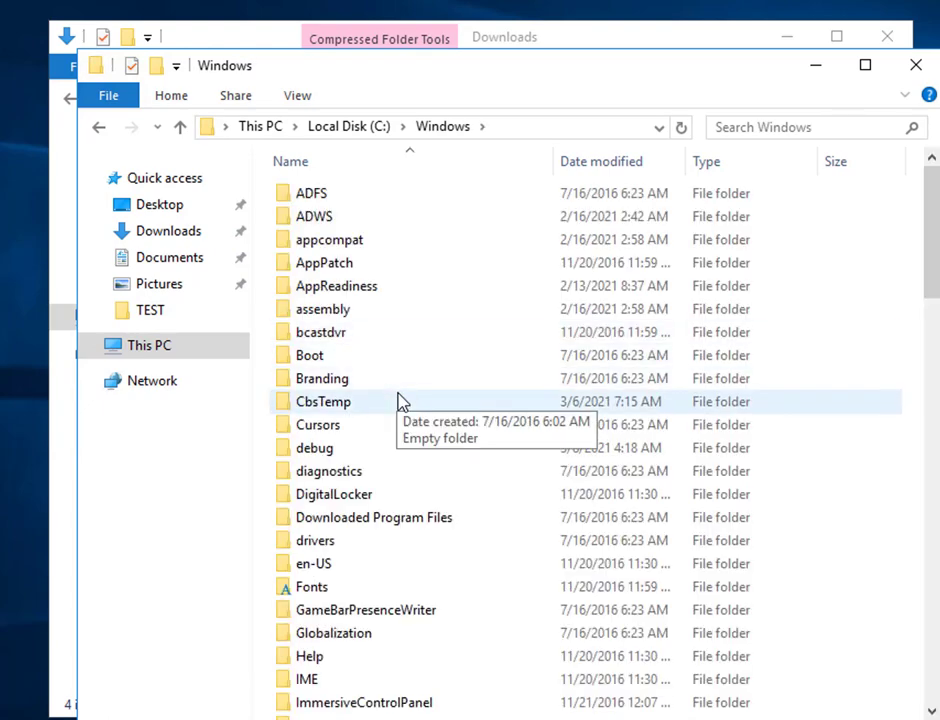
scroll(400, 401, "down", 9)
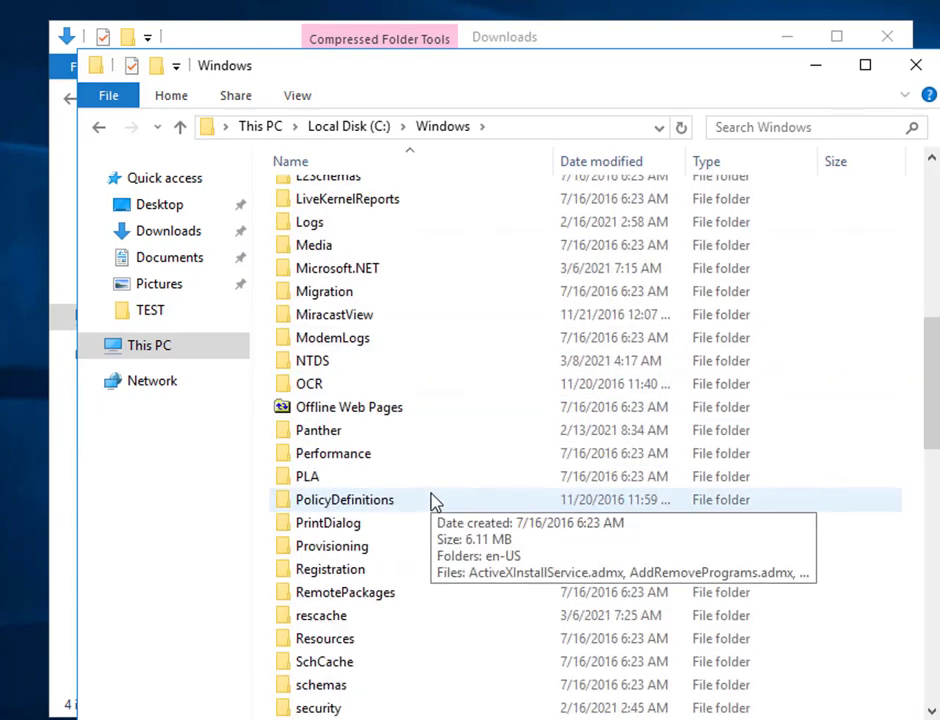
double_click(345, 499)
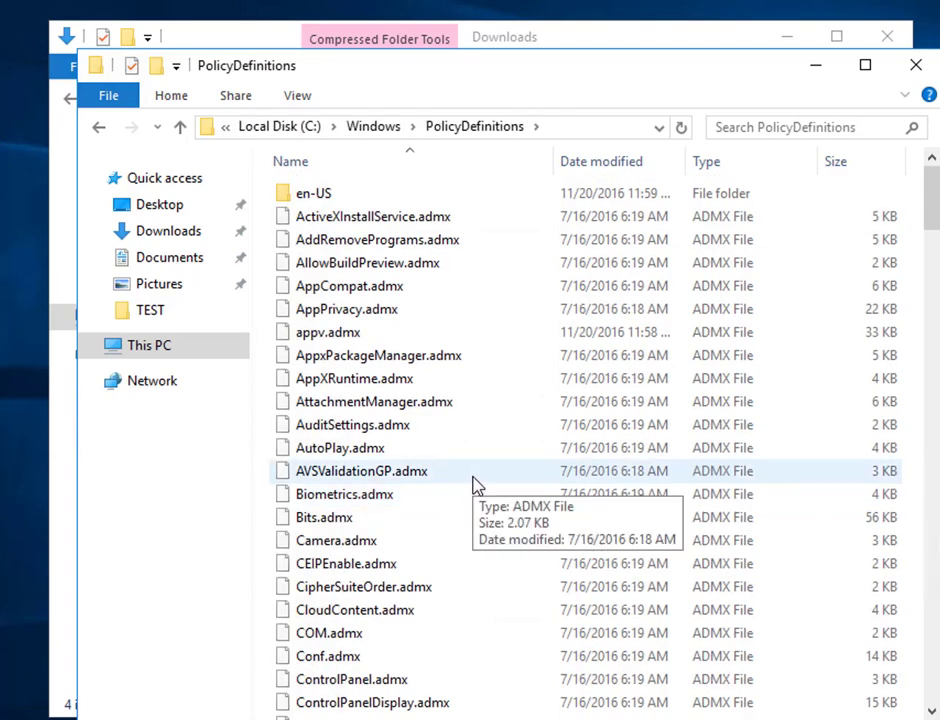
key("ctrl+v")
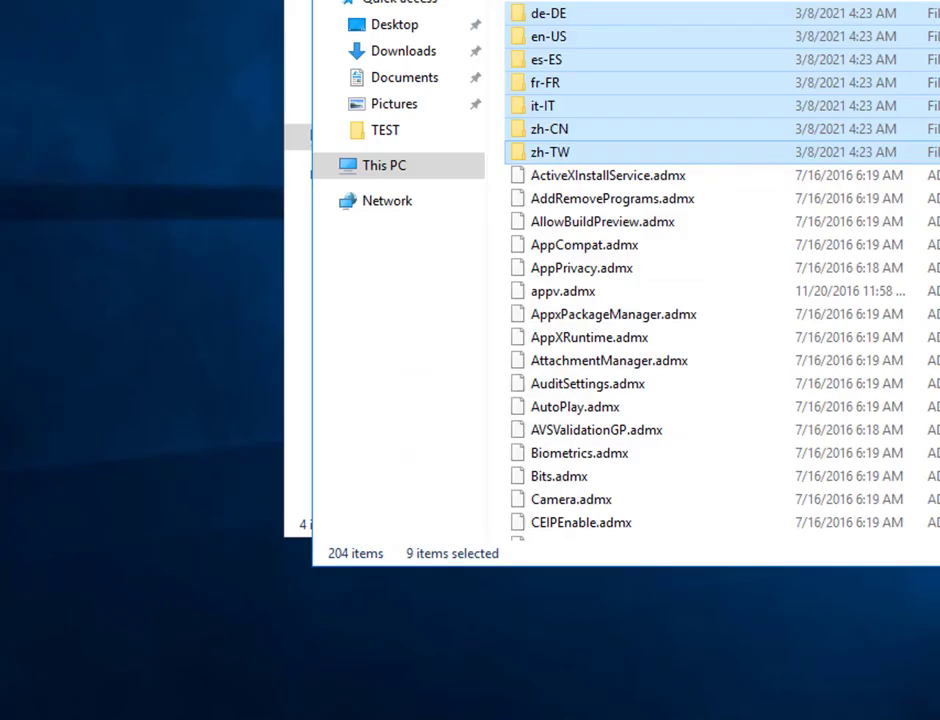
Step: Open the Group Policy Management console from the Windows administrative tools
key("super")
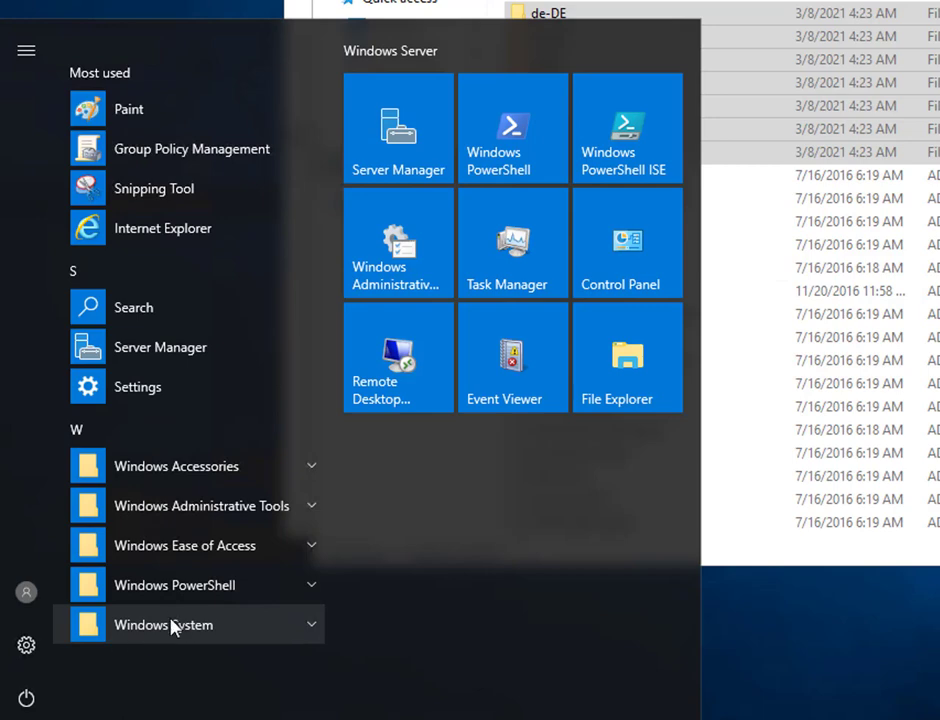
left_click(227, 508)
scroll(242, 495, "down", 5)
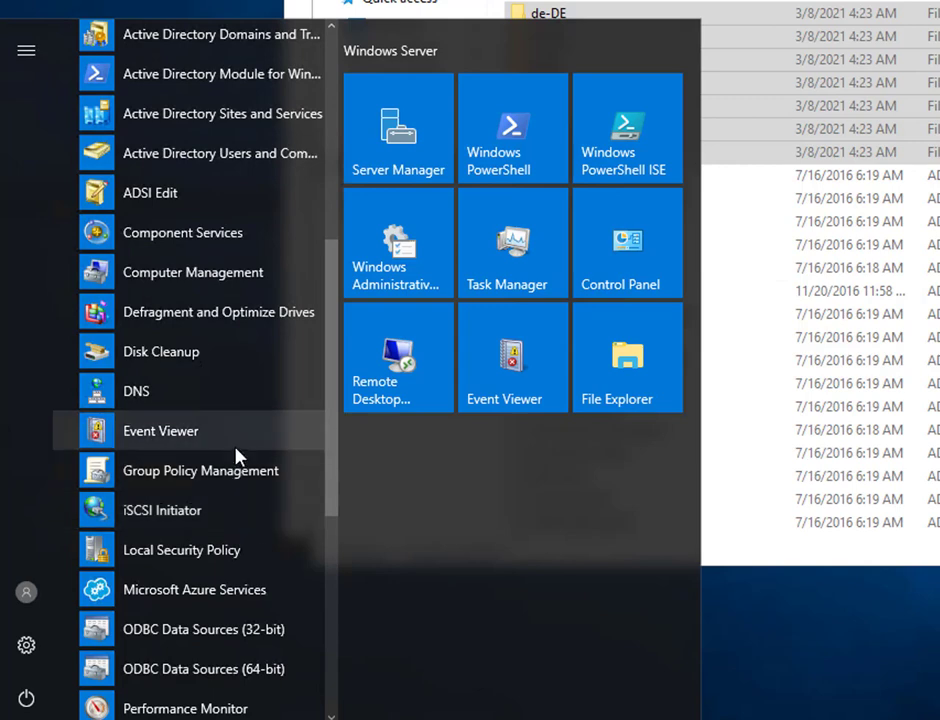
scroll(243, 485, "down", 1)
scroll(240, 486, "down", 1)
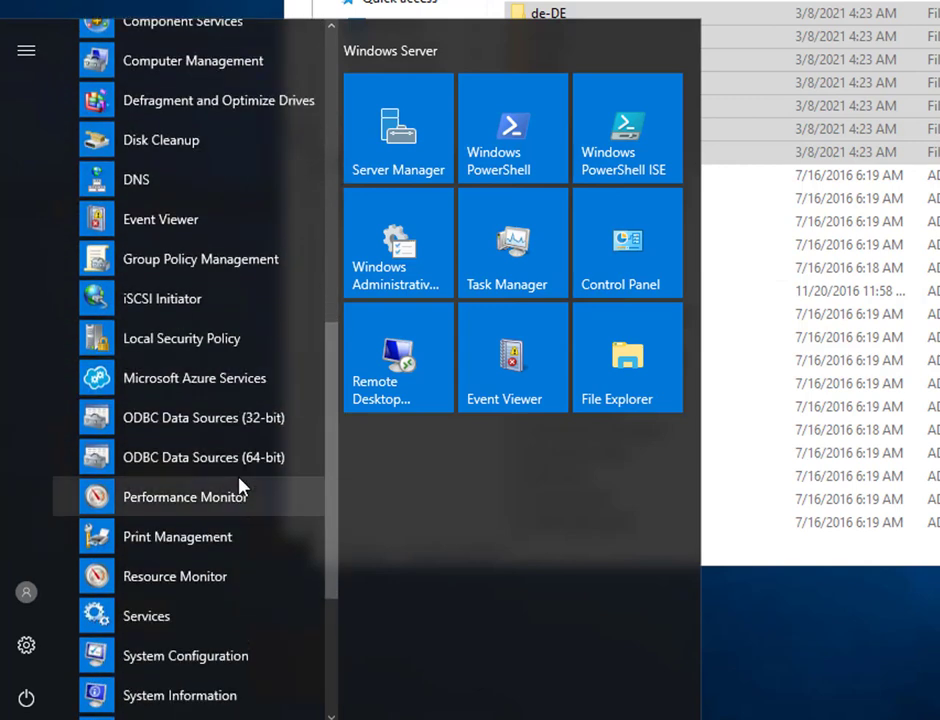
left_click(243, 263)
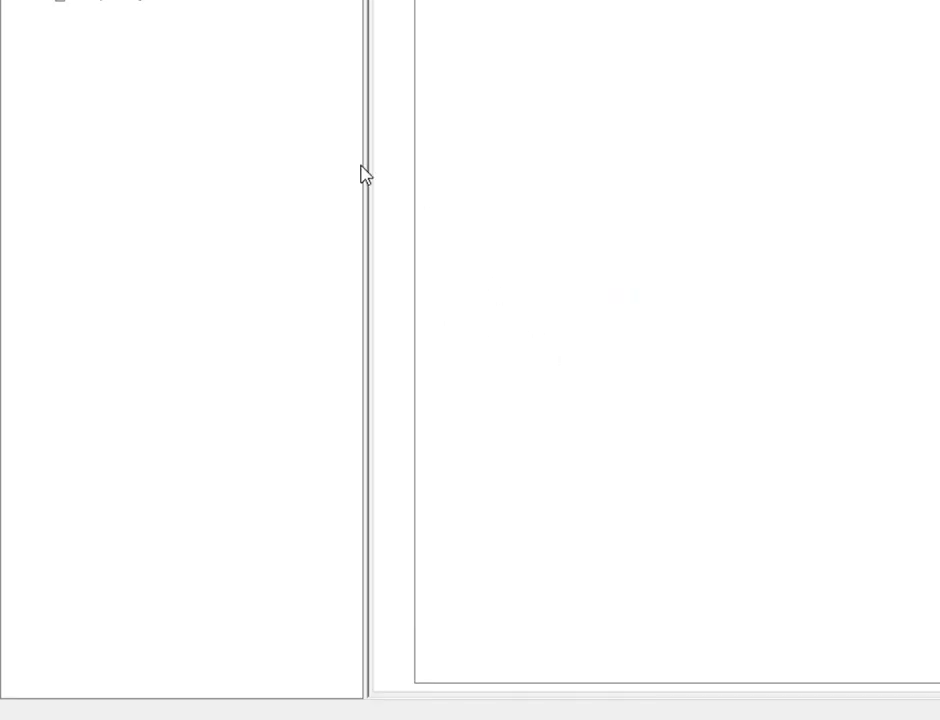
Step: Create a new GPO named FireFox Policy under the domain's Group Policy Objects, without a source starter GPO
left_click(98, 276)
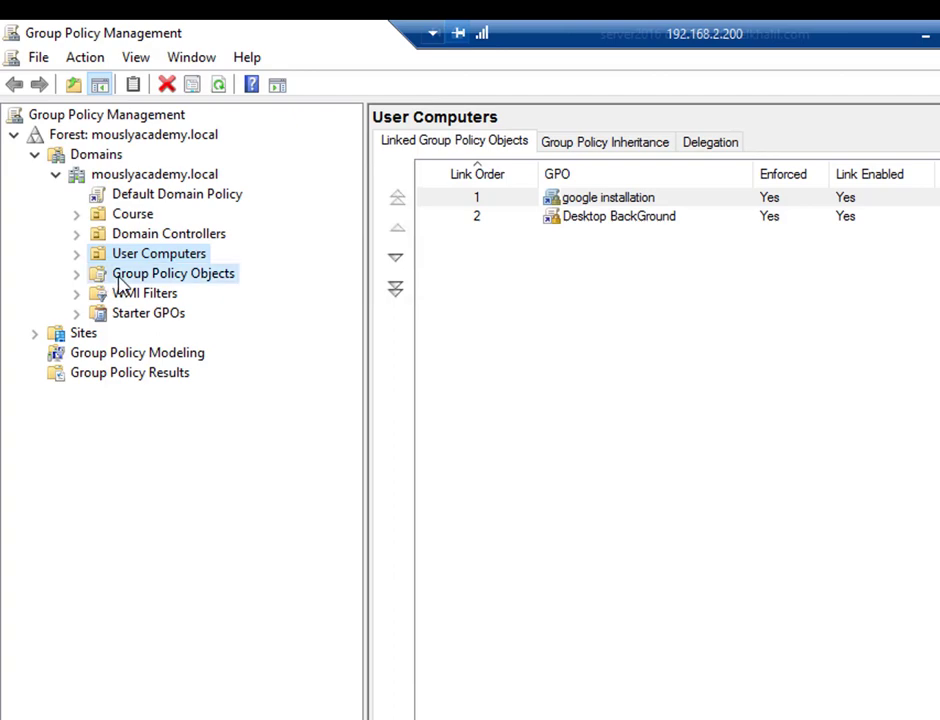
left_click(78, 275)
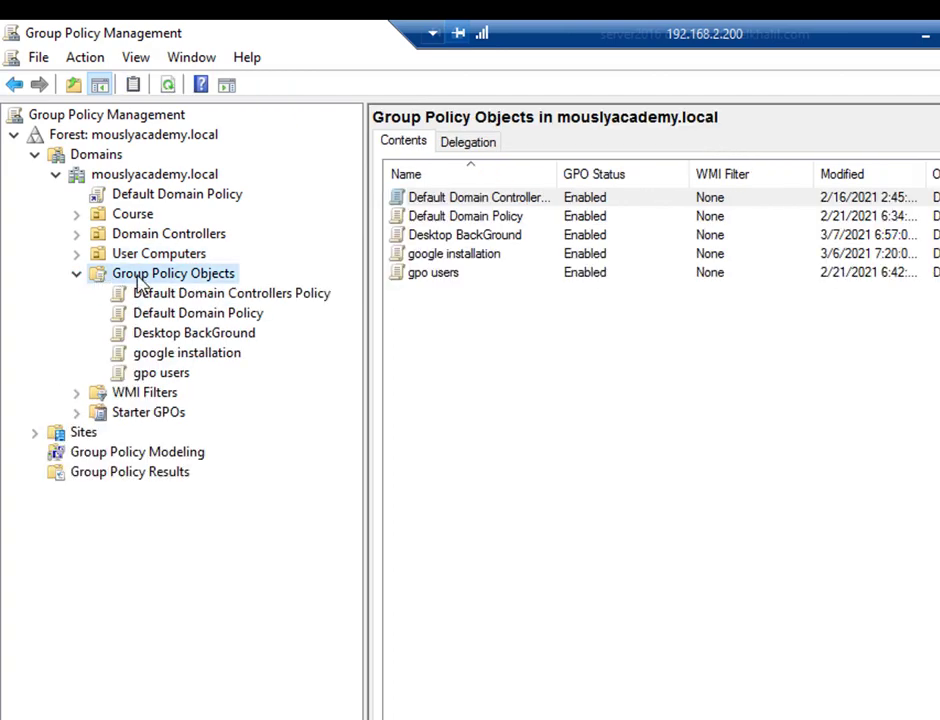
right_click(137, 280)
left_click(220, 292)
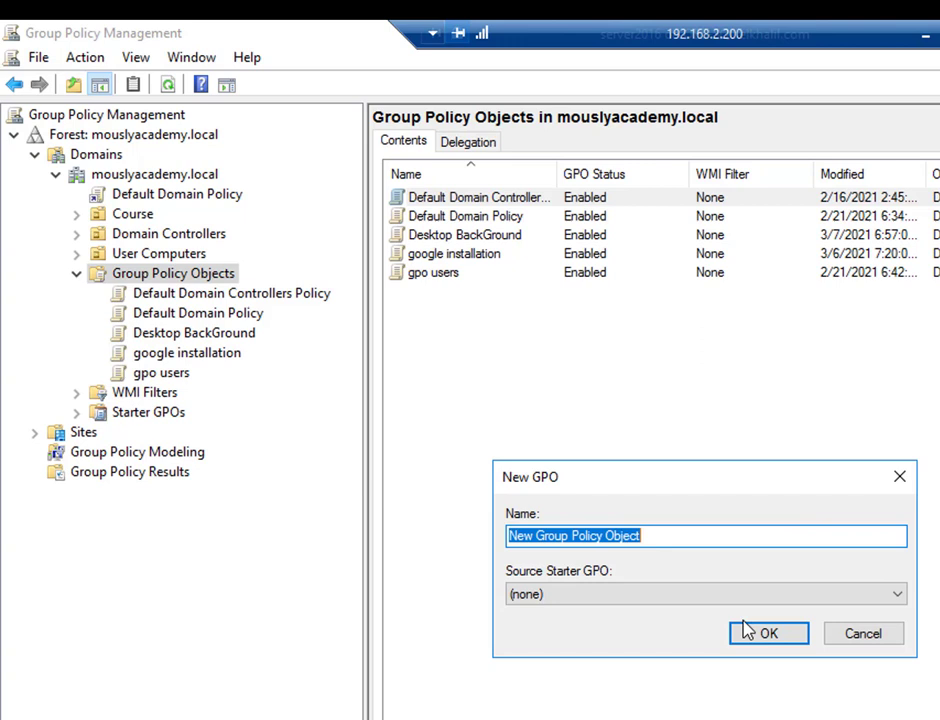
type("Fire")
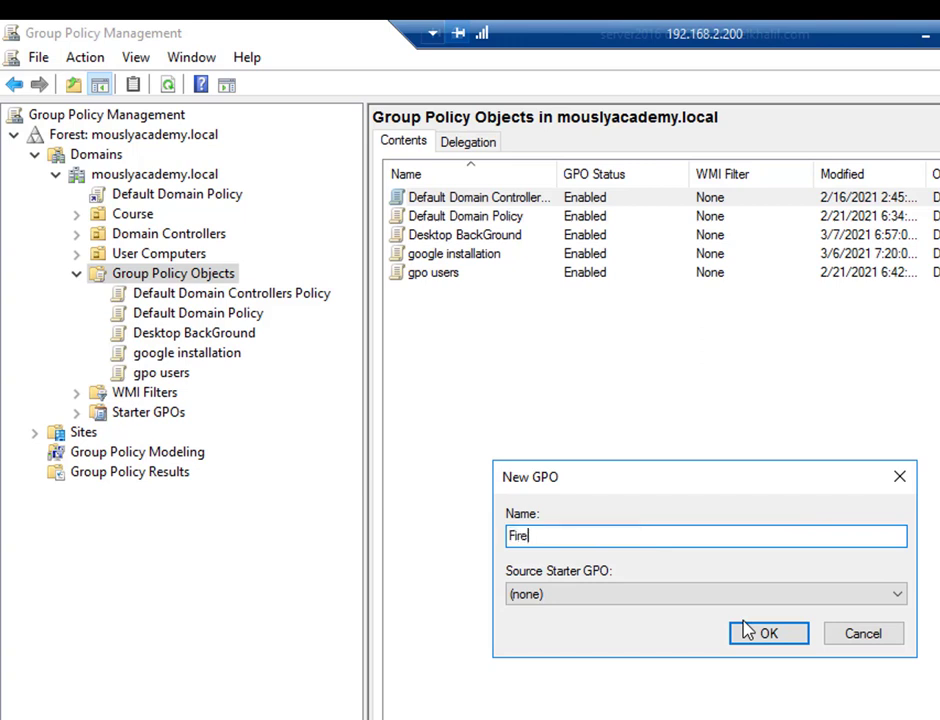
type(" F")
key("BackSpace")
type("Fox Policy")
left_click(745, 638)
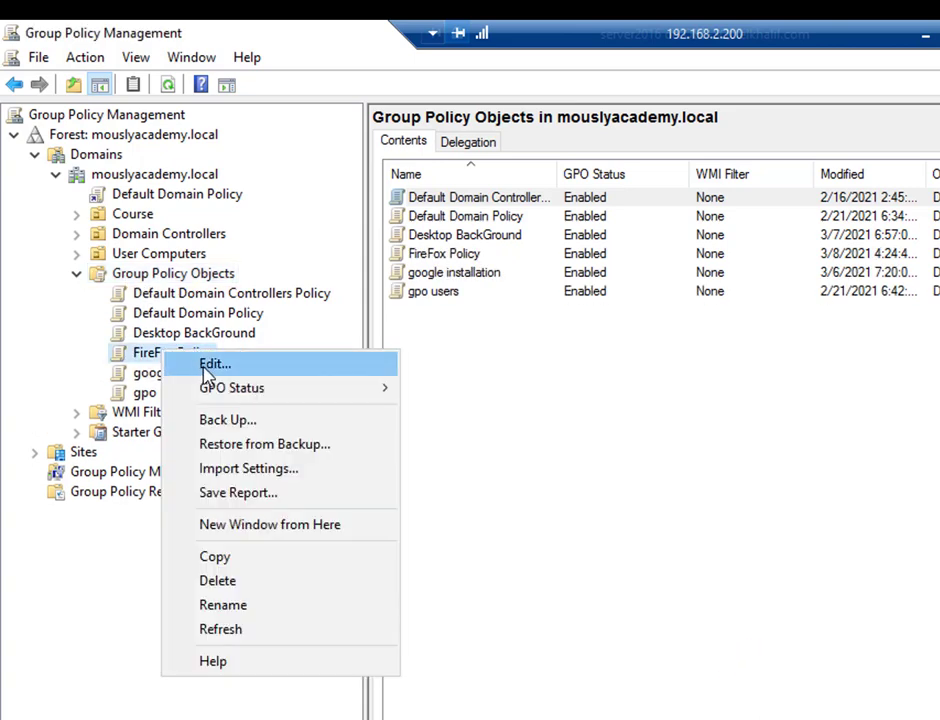
Step: Open FireFox Policy for editing and show the Mozilla Firefox administrative templates under User Configuration policies in a maximized editor
left_click(210, 366)
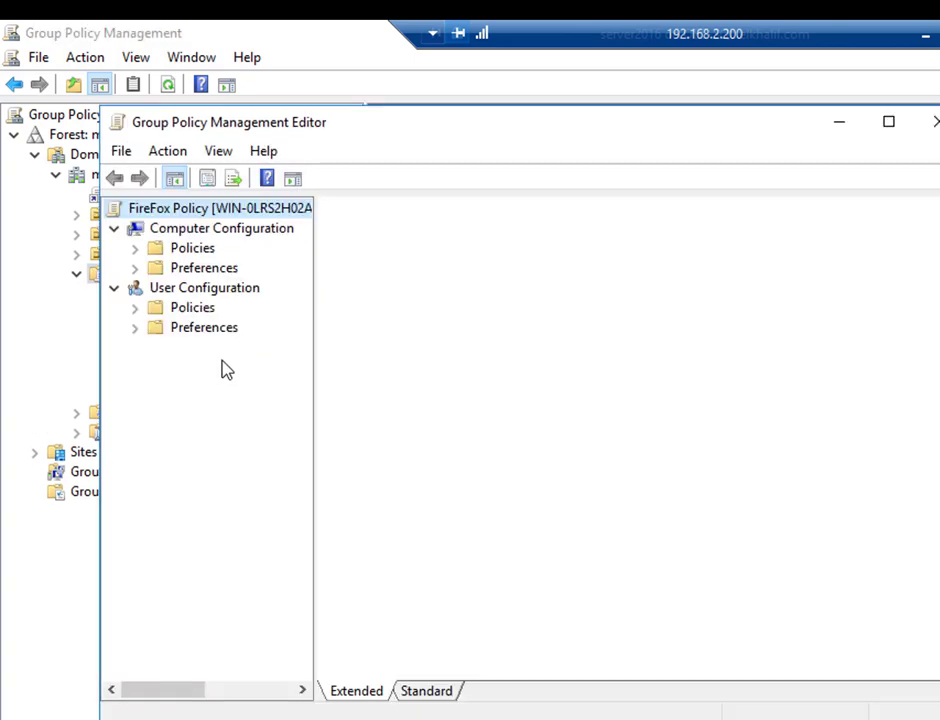
left_click(136, 308)
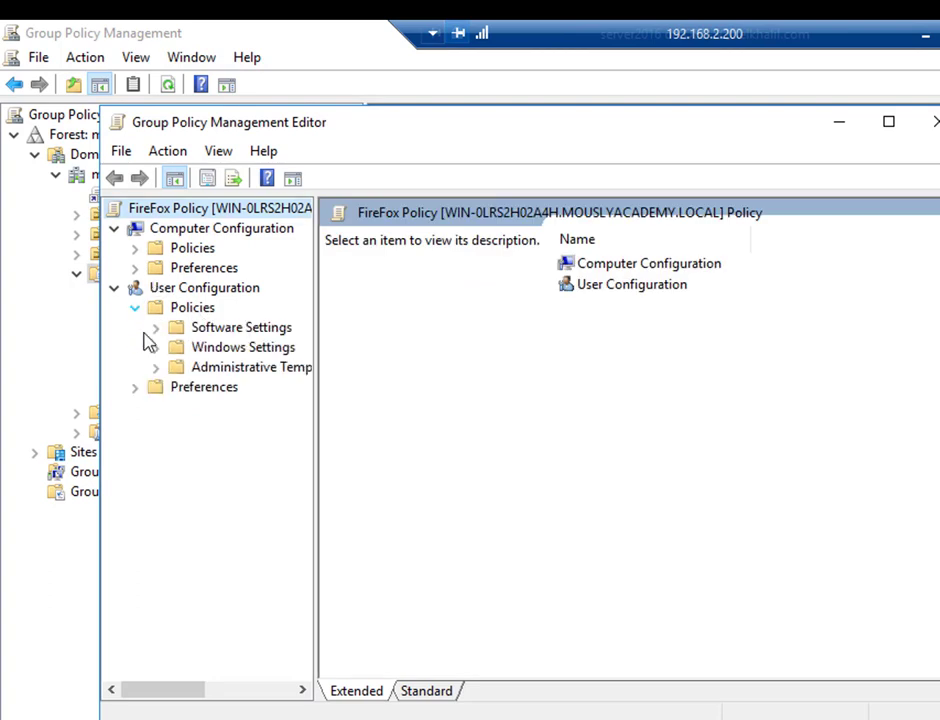
left_click(156, 367)
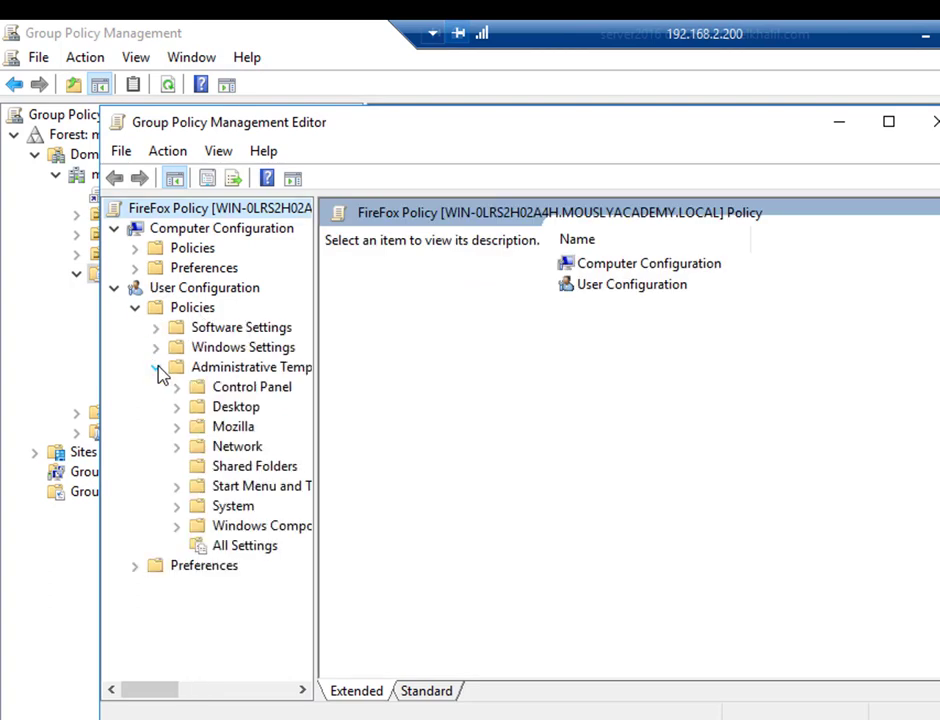
left_click(221, 433)
left_click(178, 427)
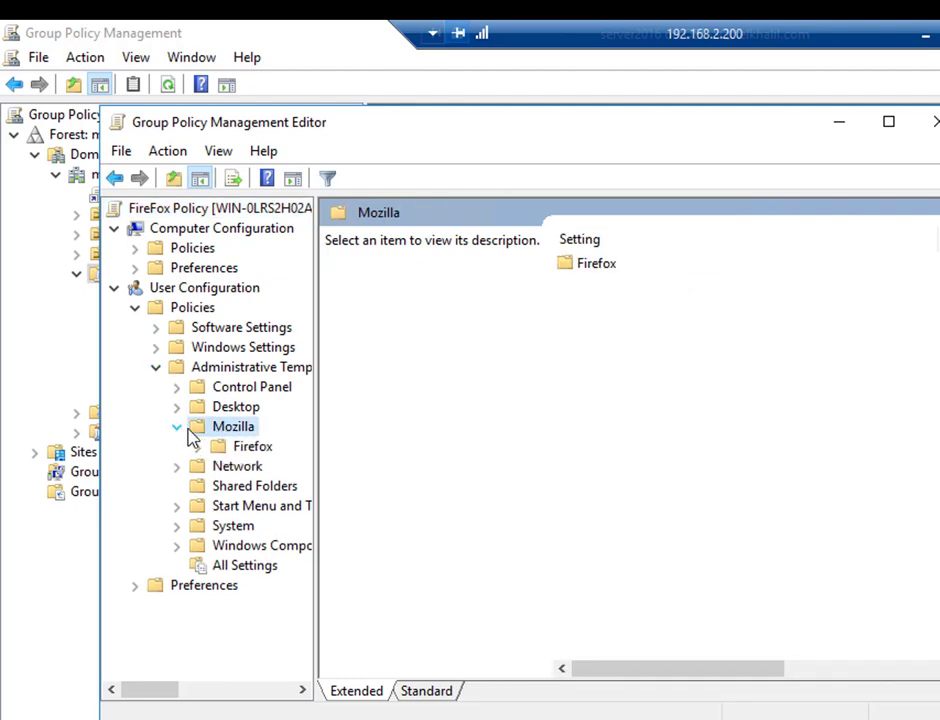
left_click(250, 452)
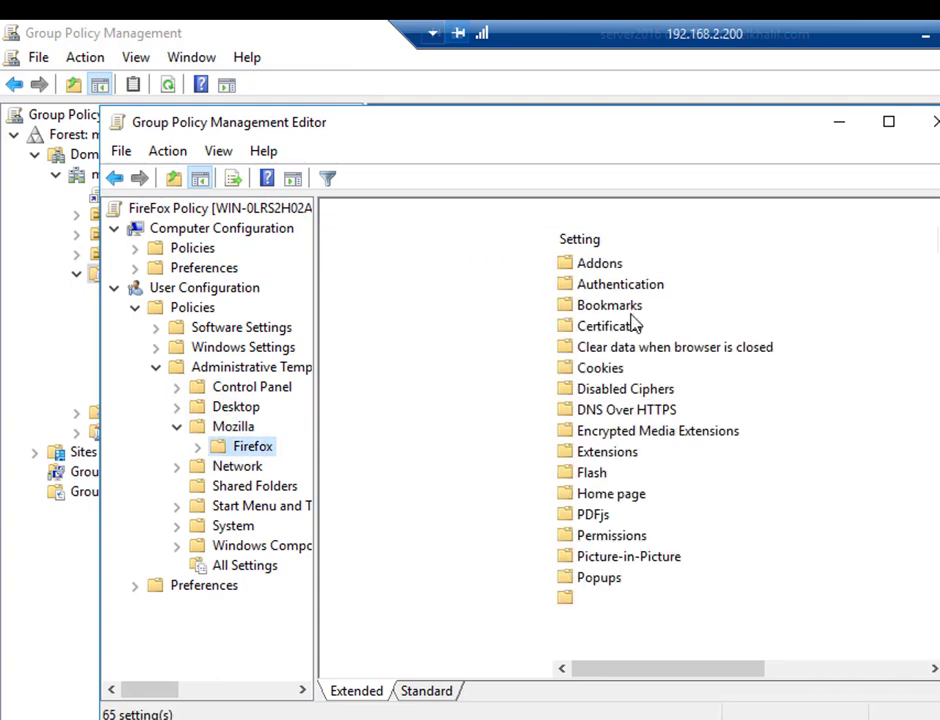
left_click(887, 123)
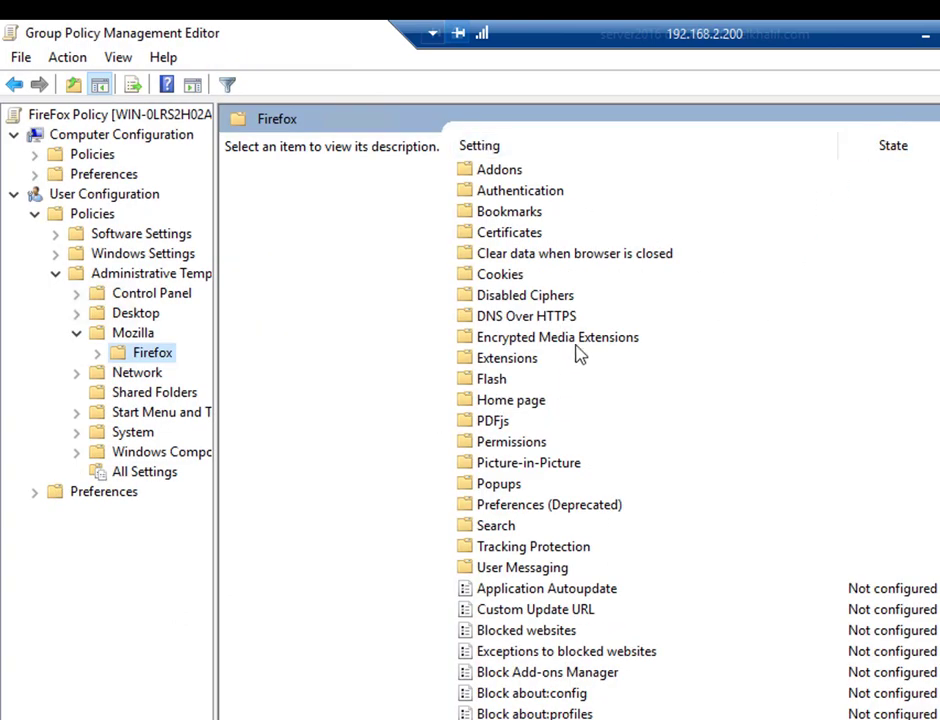
Step: Enable Firefox's URL for Home page policy with mouslyacademy.com and disallow changes to the homepage
double_click(510, 400)
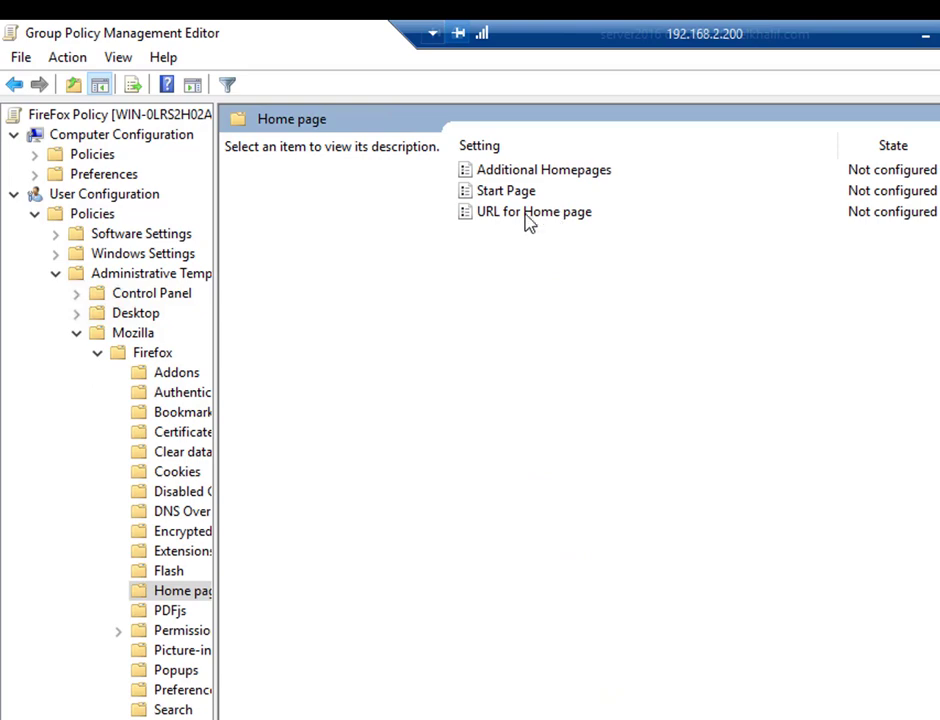
double_click(525, 218)
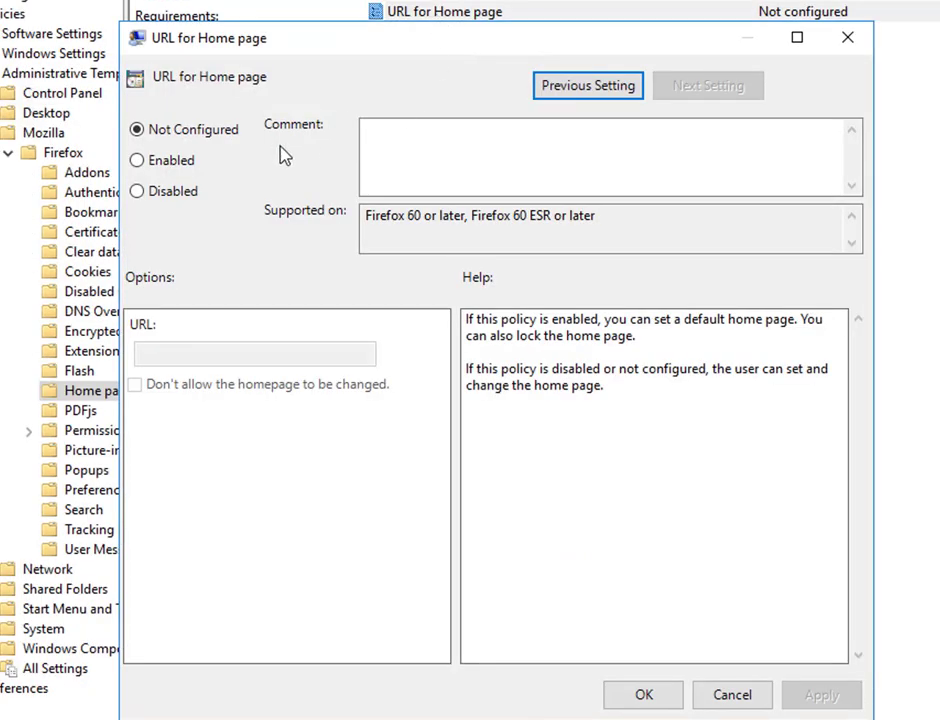
left_click(180, 168)
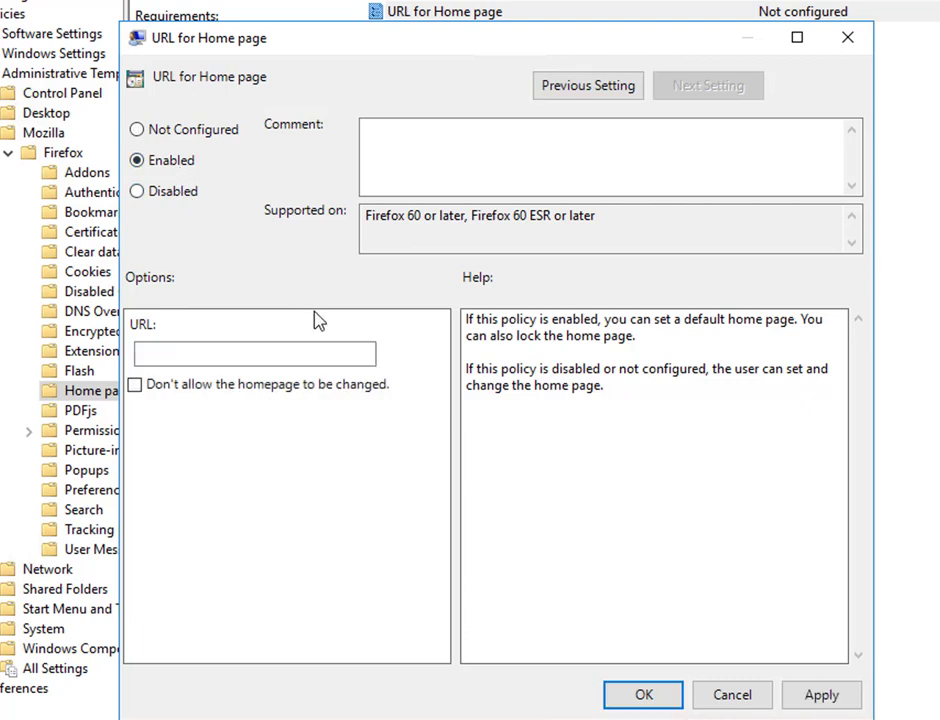
left_click(286, 351)
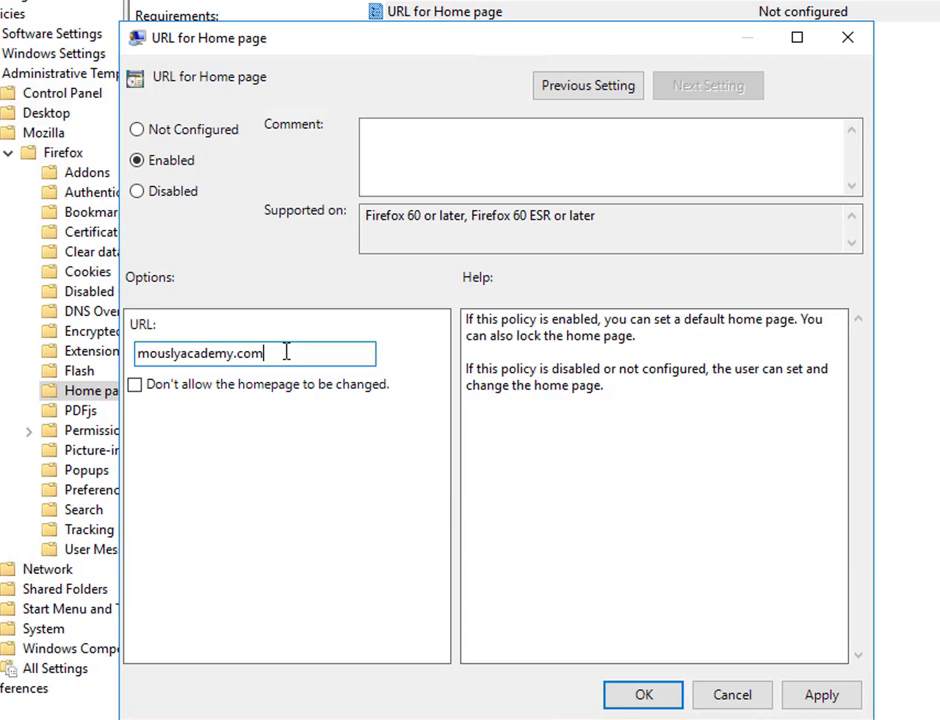
left_click(155, 388)
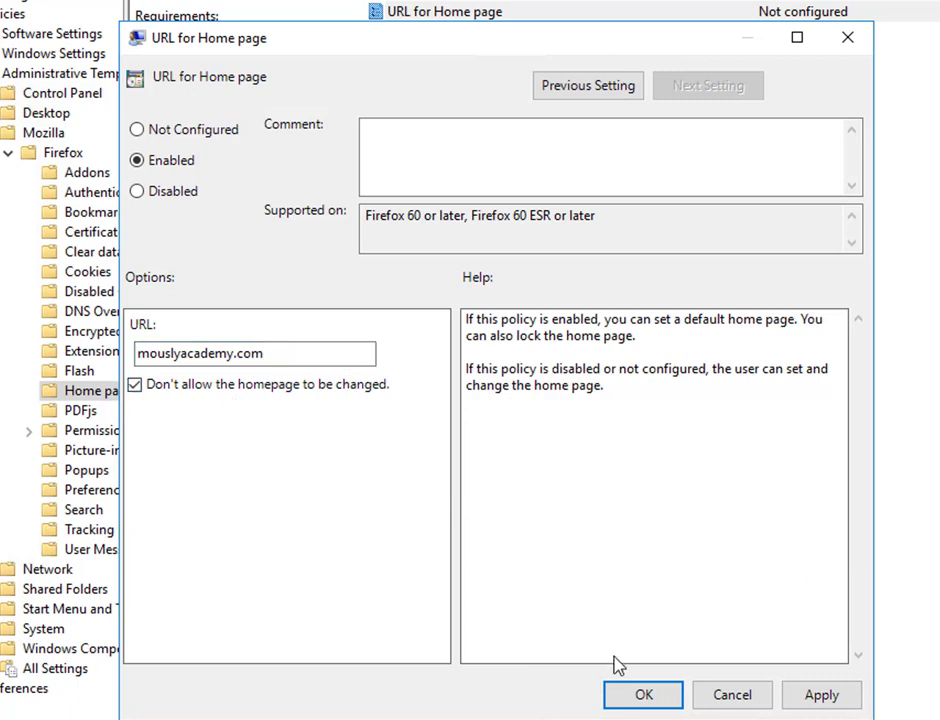
left_click(642, 695)
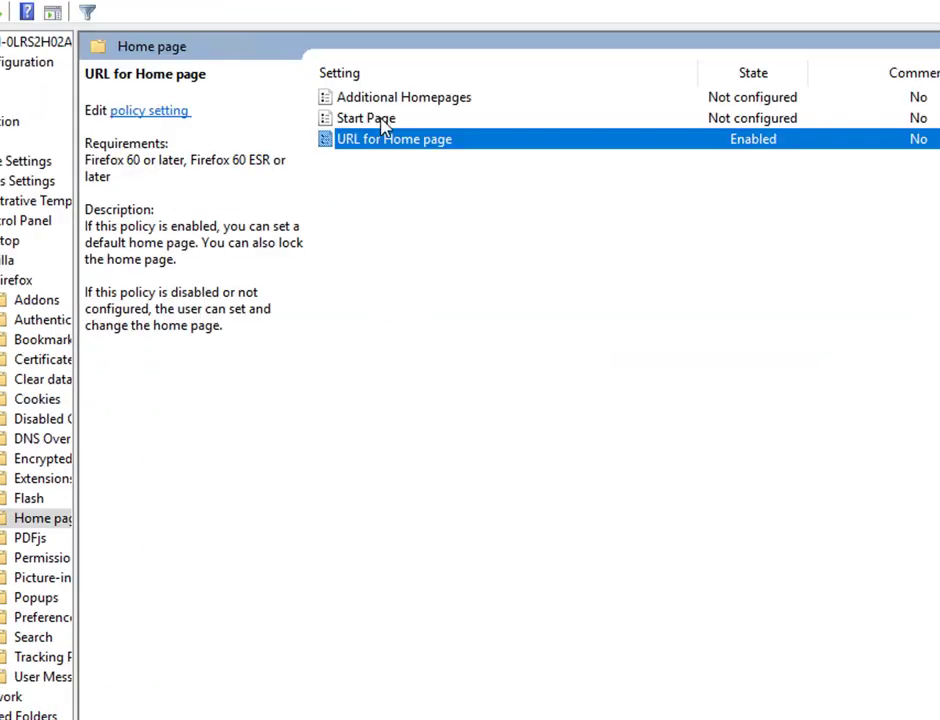
Step: Enable the Start Page policy and set it to Homepage
double_click(385, 120)
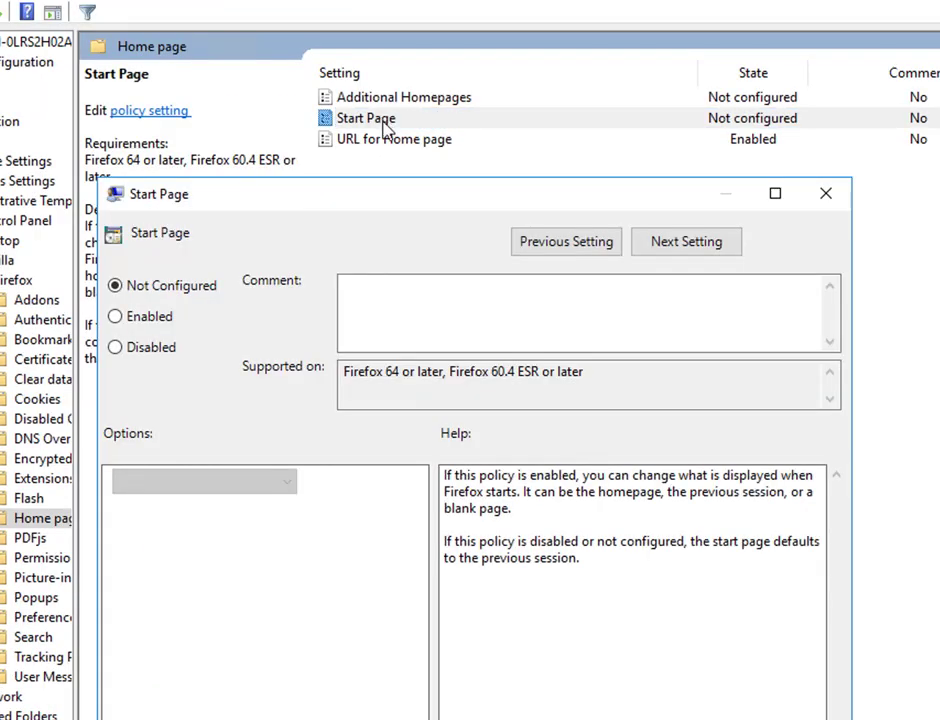
left_click(116, 318)
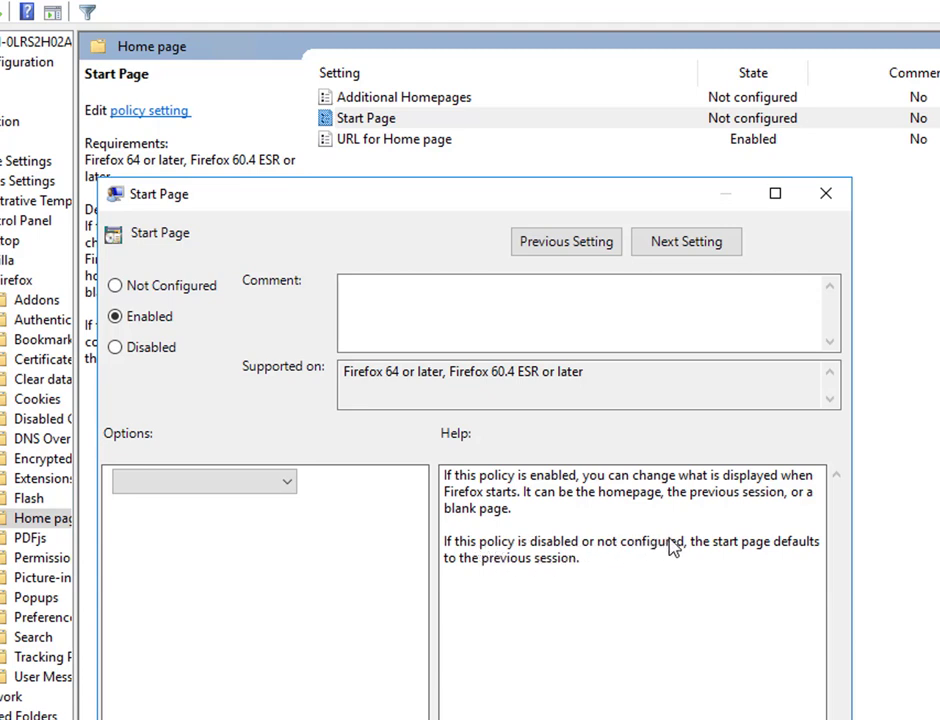
left_click(293, 486)
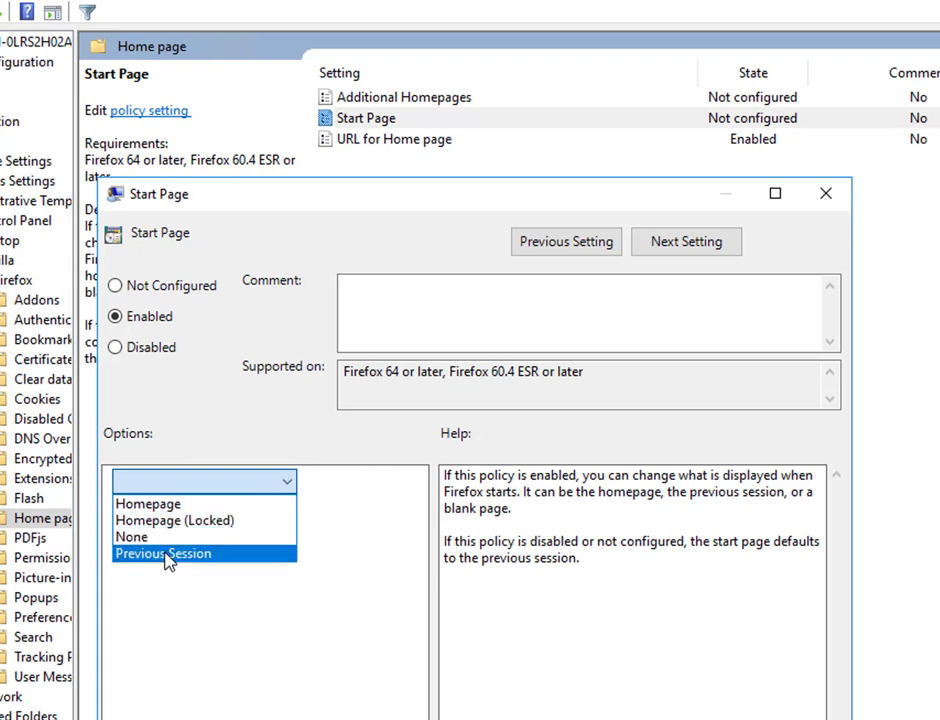
left_click(175, 507)
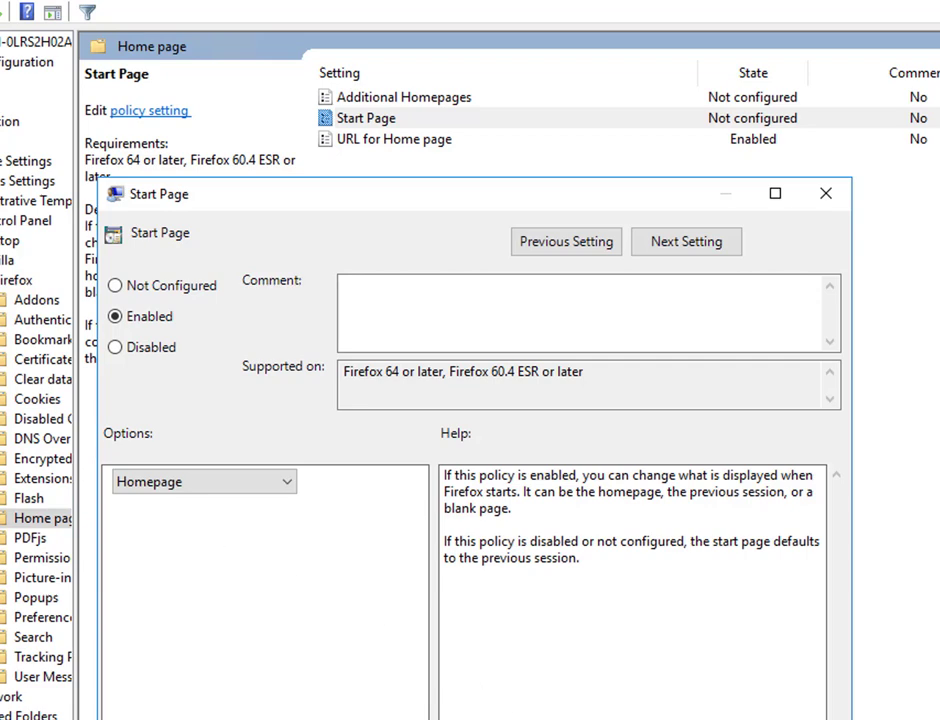
key("Return")
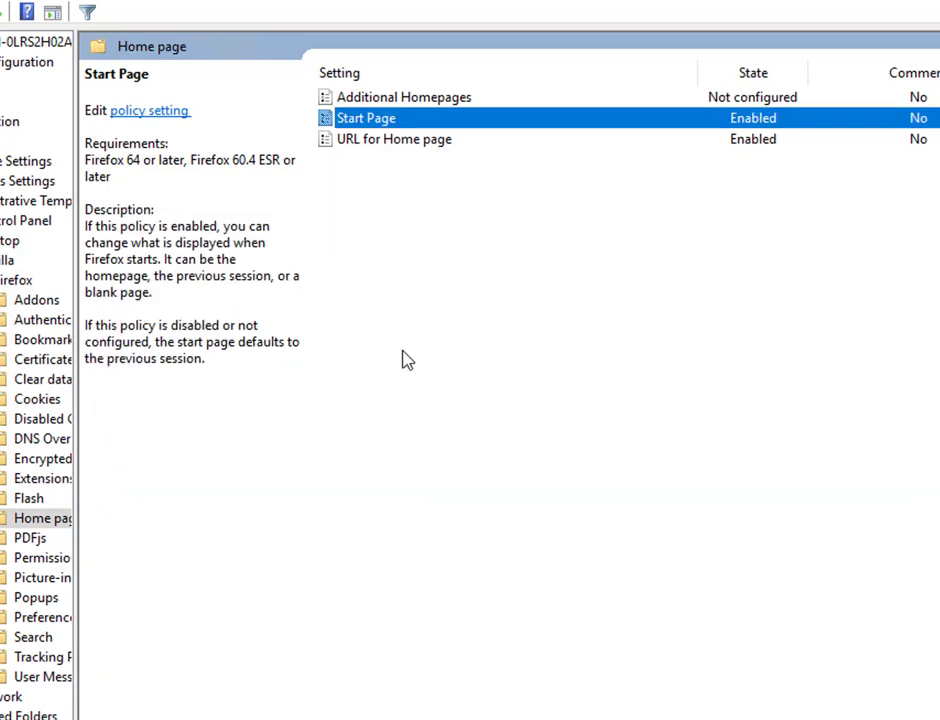
Step: Enable the Additional Homepages policy with mouslyacademy.com and gmail.com as its entries
double_click(425, 99)
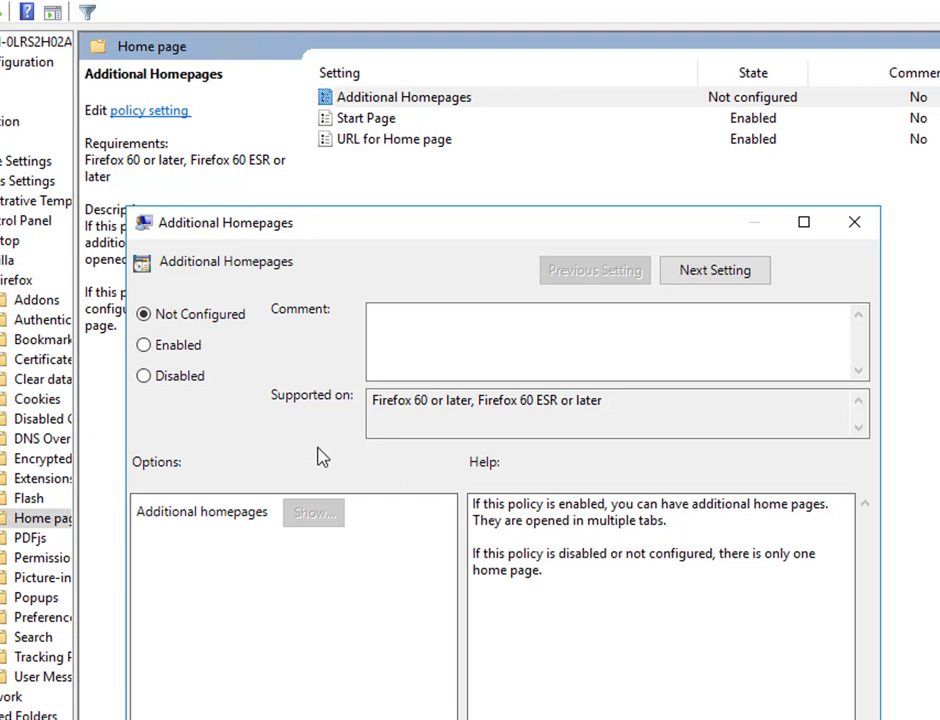
left_click(188, 350)
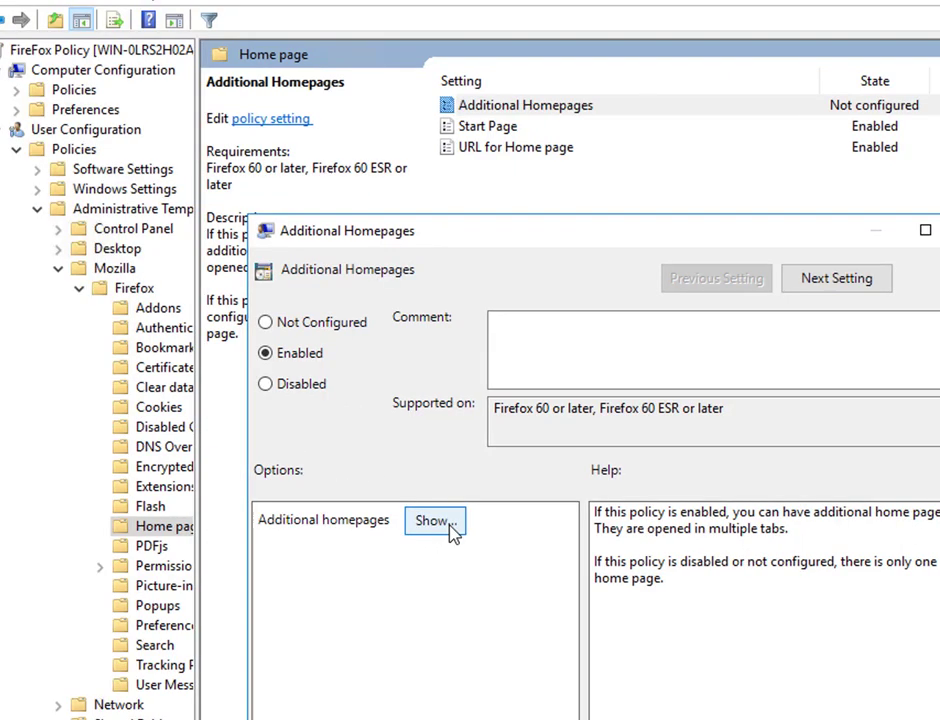
left_click(337, 517)
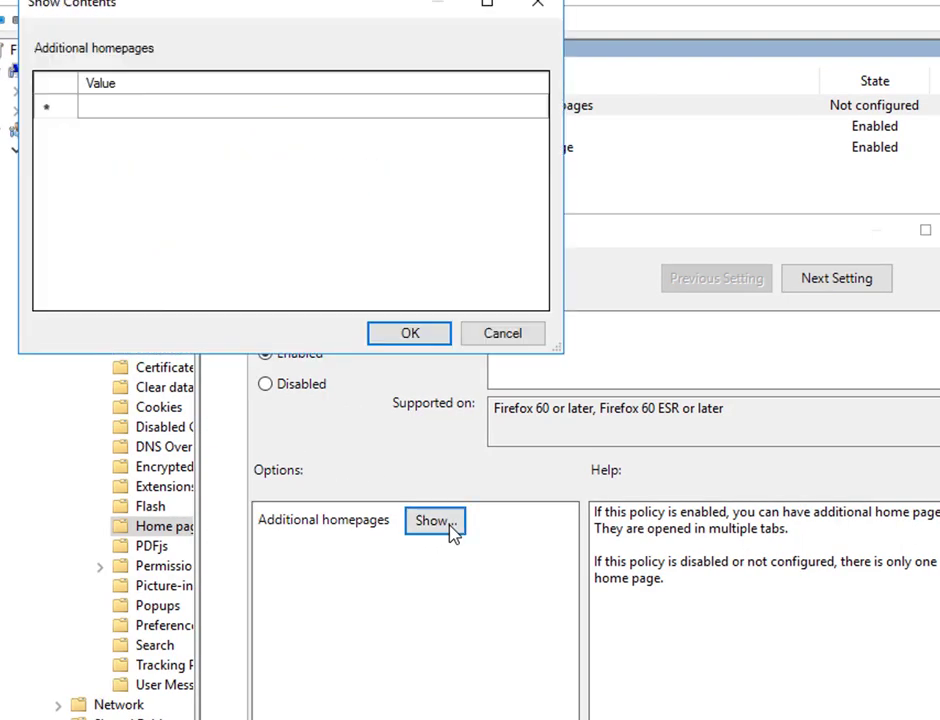
left_click(134, 110)
left_click(182, 122)
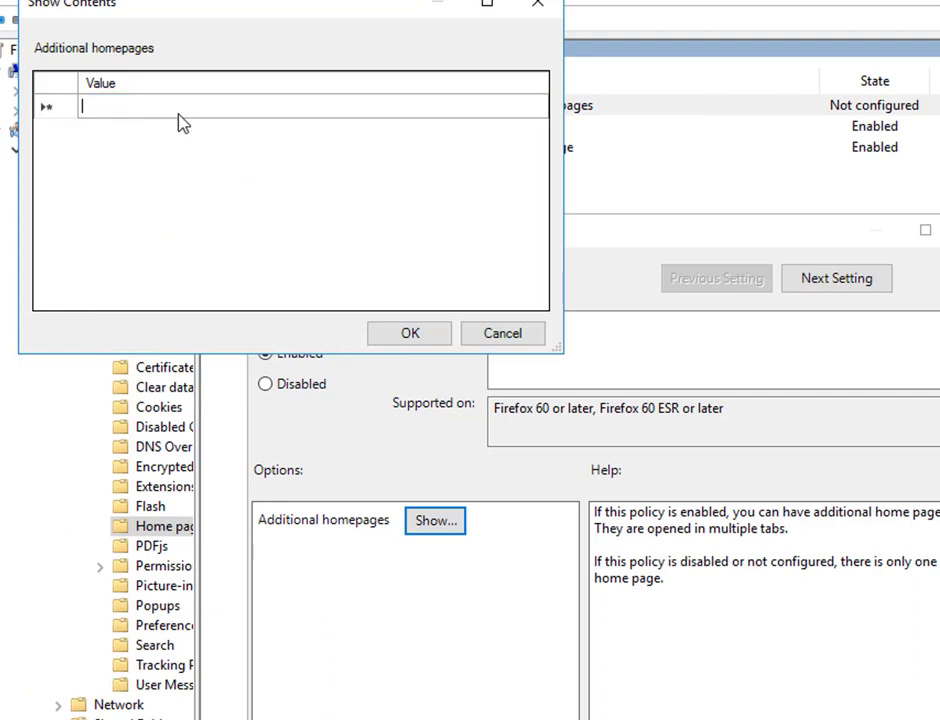
type("mouslyacademy.co")
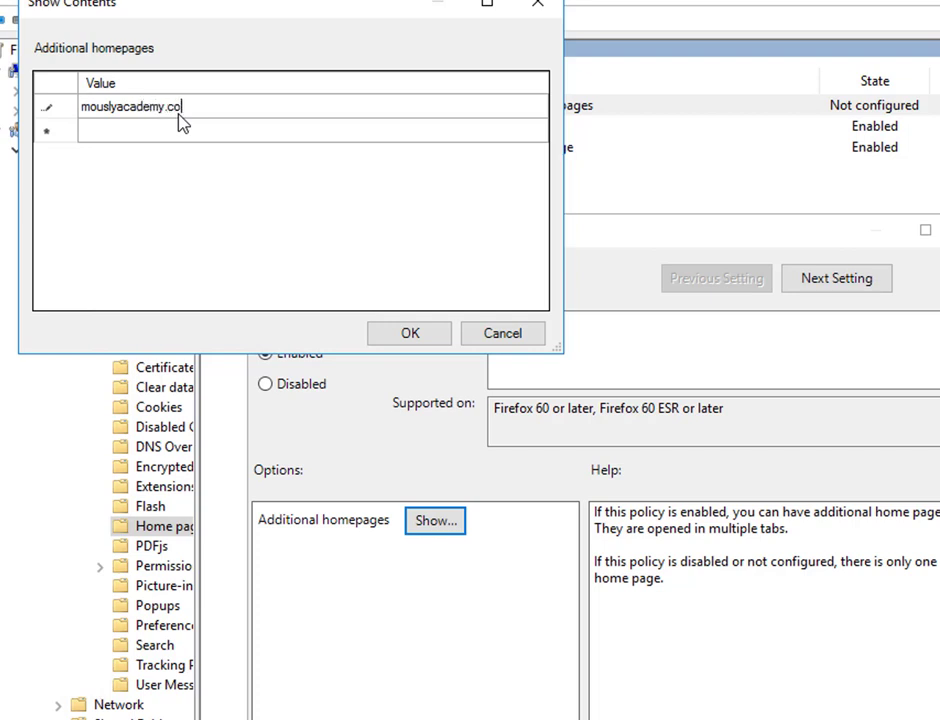
type("m")
key("Return")
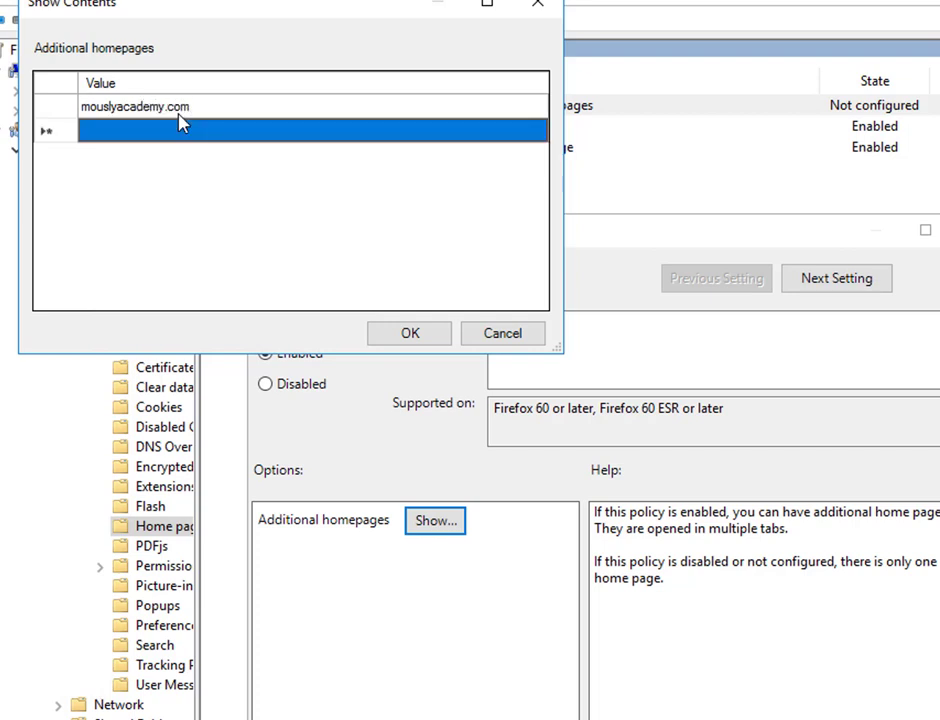
type("gmail.com")
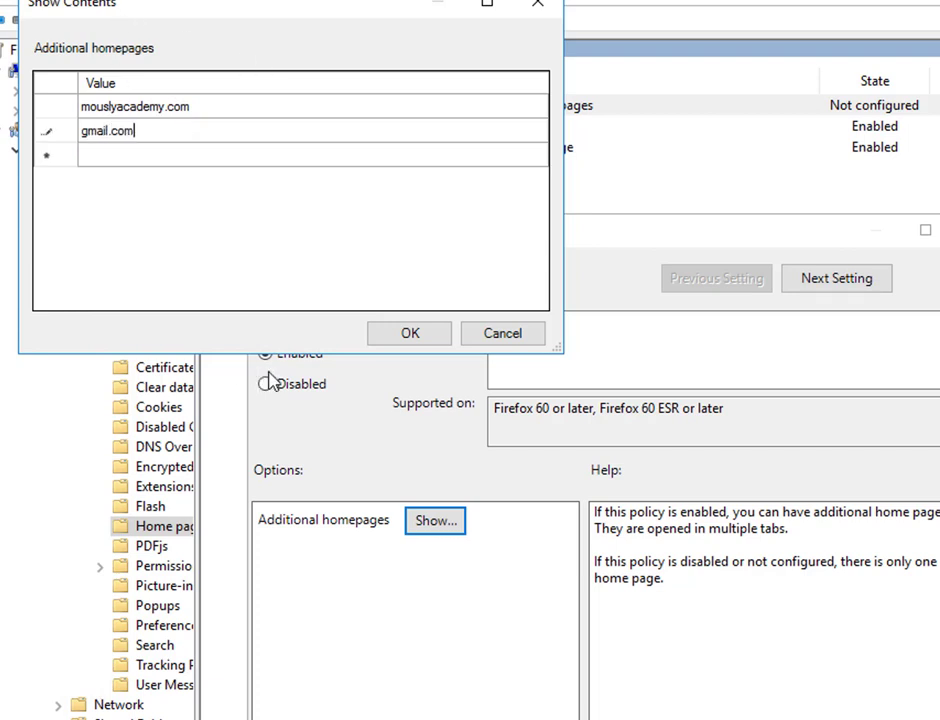
left_click(402, 338)
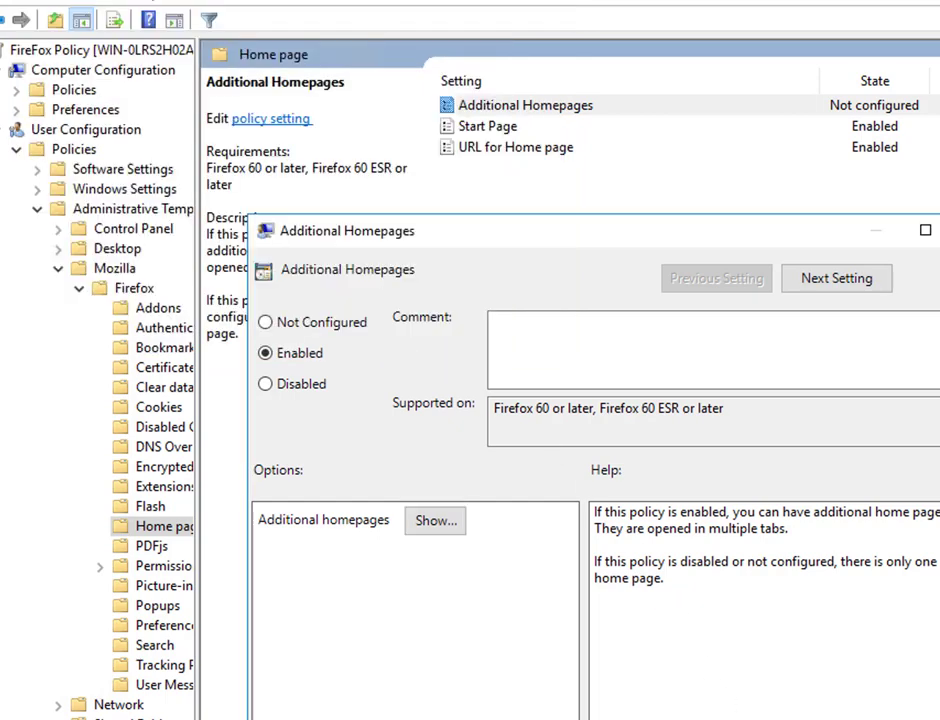
key("Return")
left_click(632, 420)
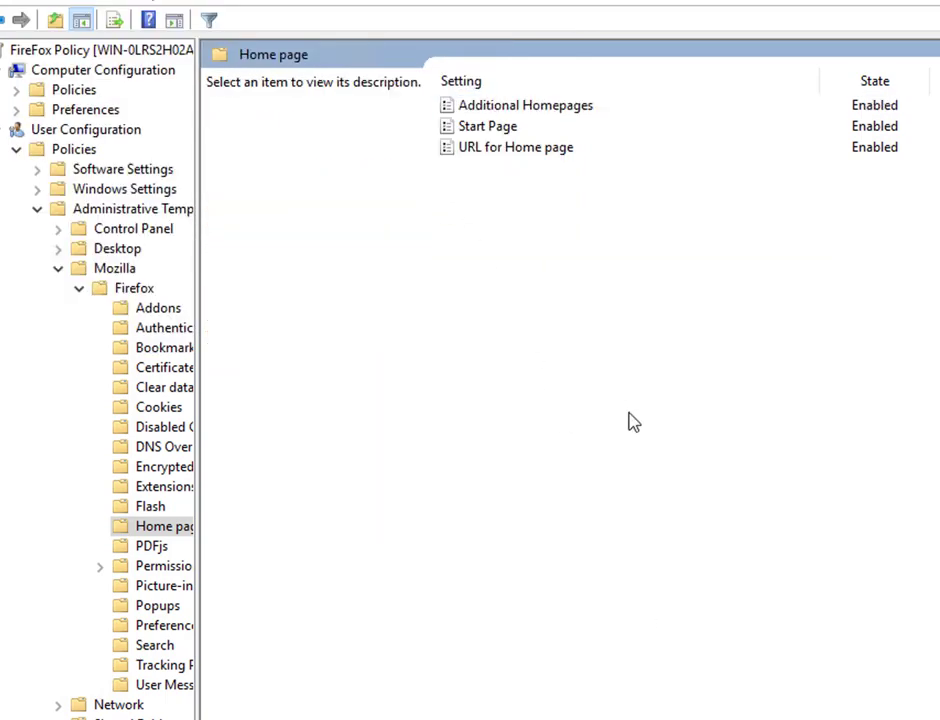
Step: Enable the Cache policy in Firefox's Clear data when browser is closed settings
key("BackSpace")
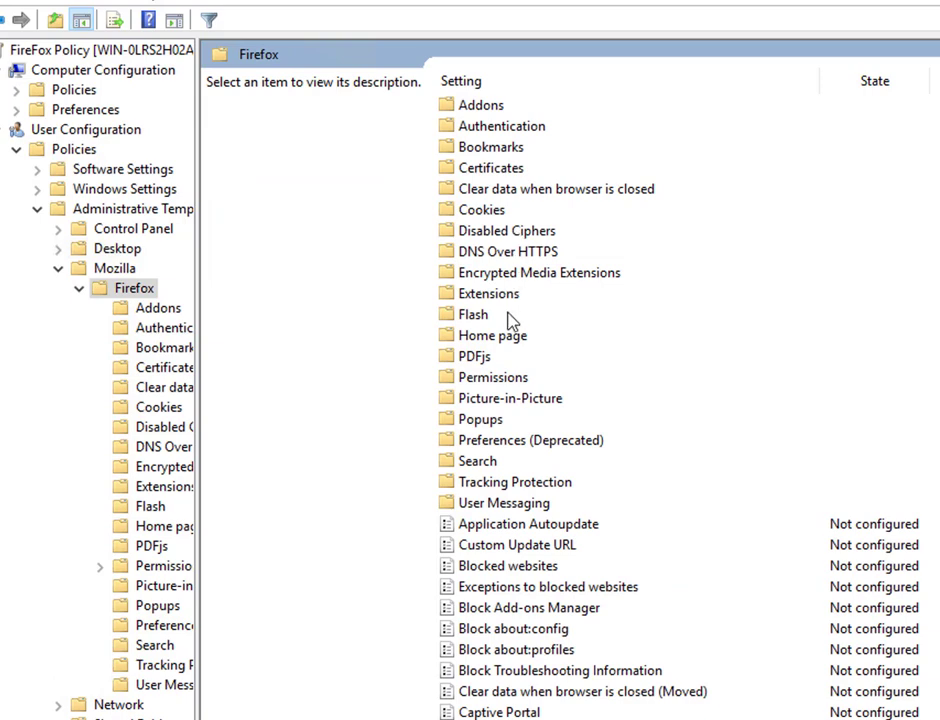
double_click(550, 190)
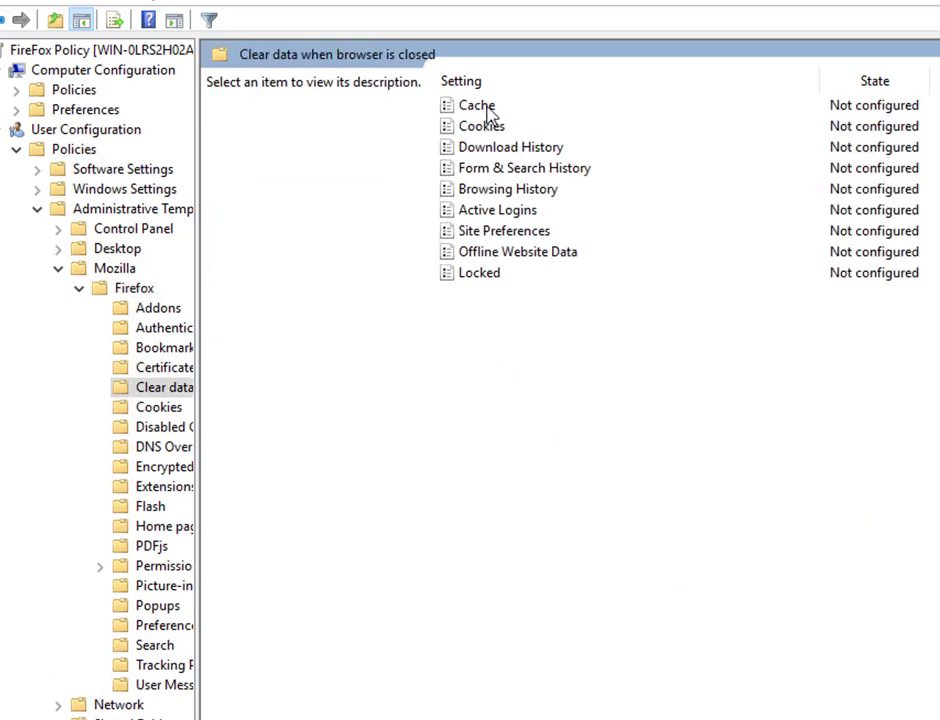
double_click(486, 108)
left_click(65, 152)
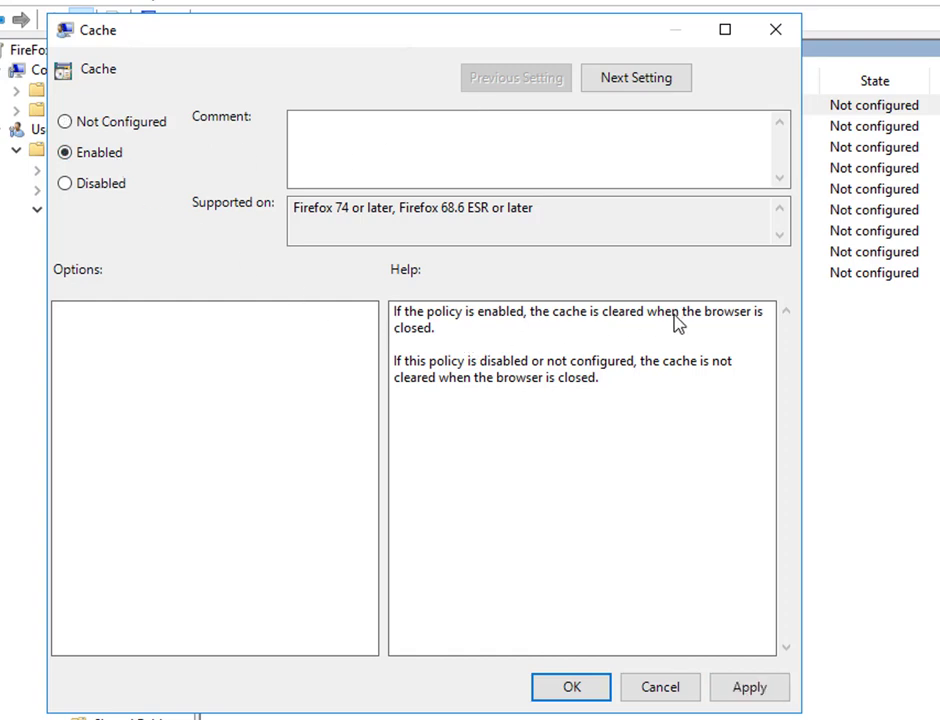
left_click(568, 689)
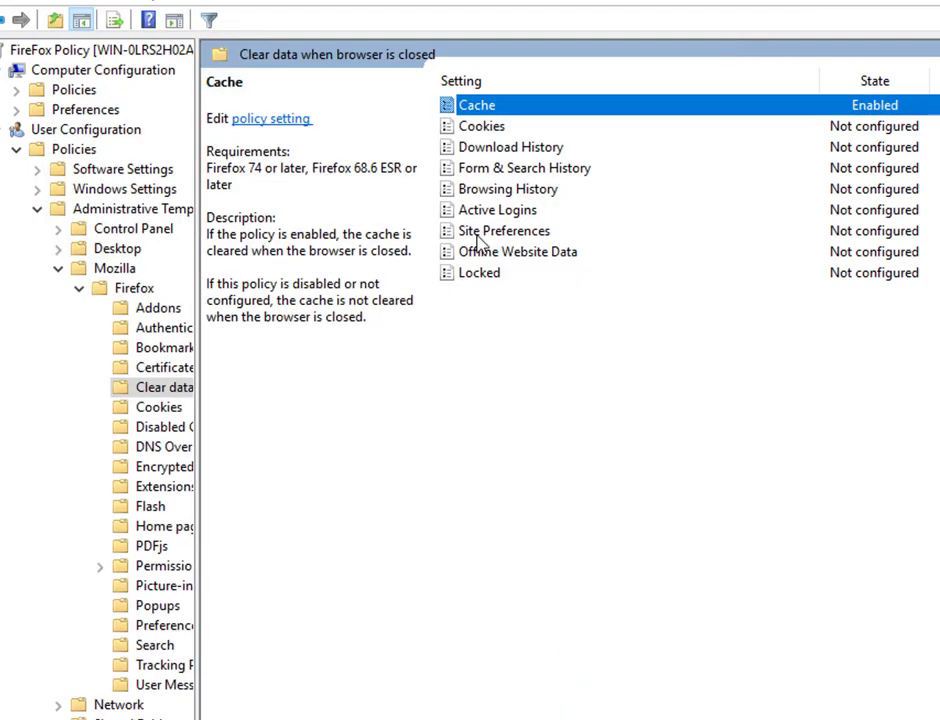
Step: Disable the Download History policy and enable the Browsing History policy for clearing data when the browser is closed
double_click(500, 148)
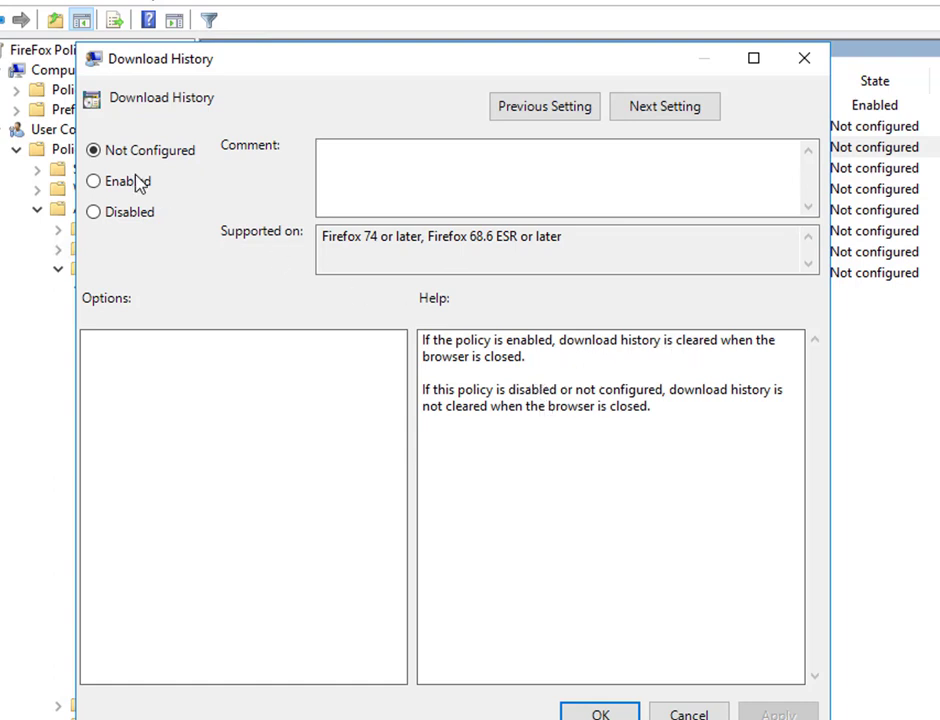
left_click(136, 216)
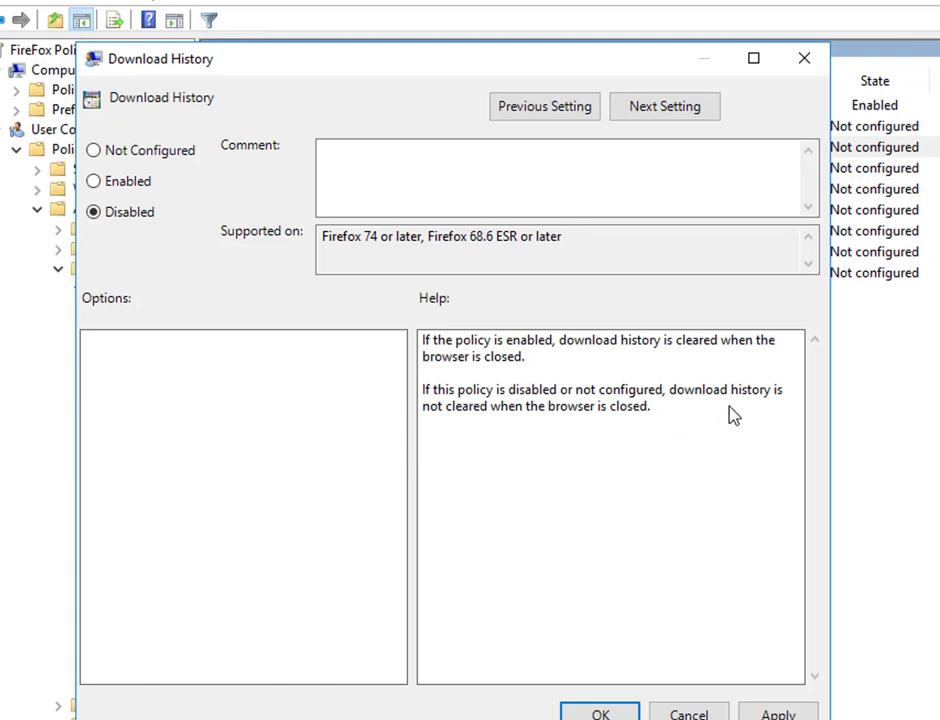
left_click(600, 712)
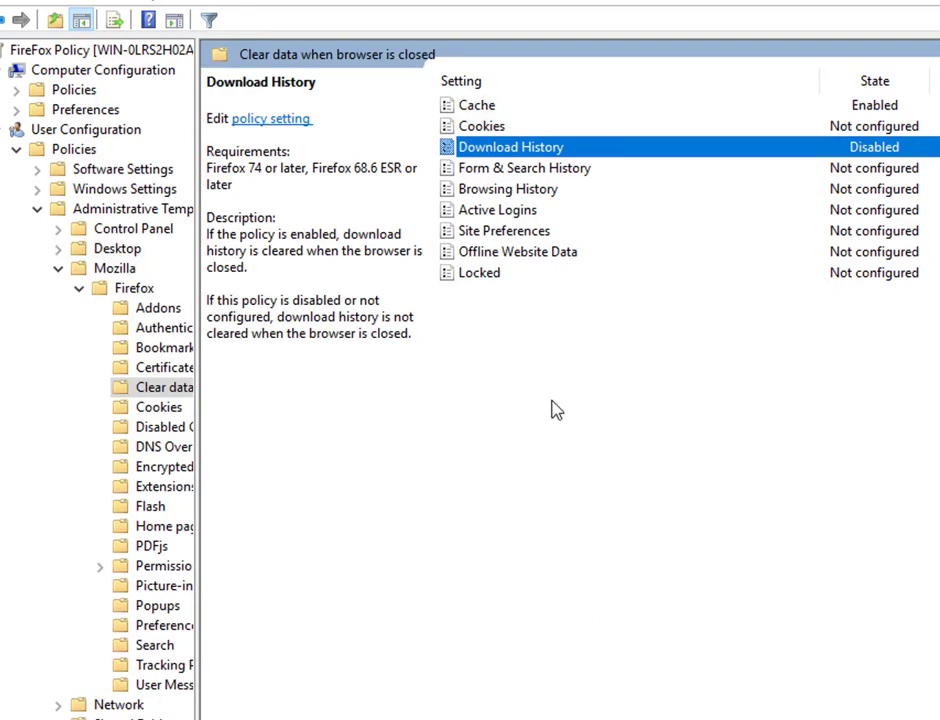
double_click(535, 190)
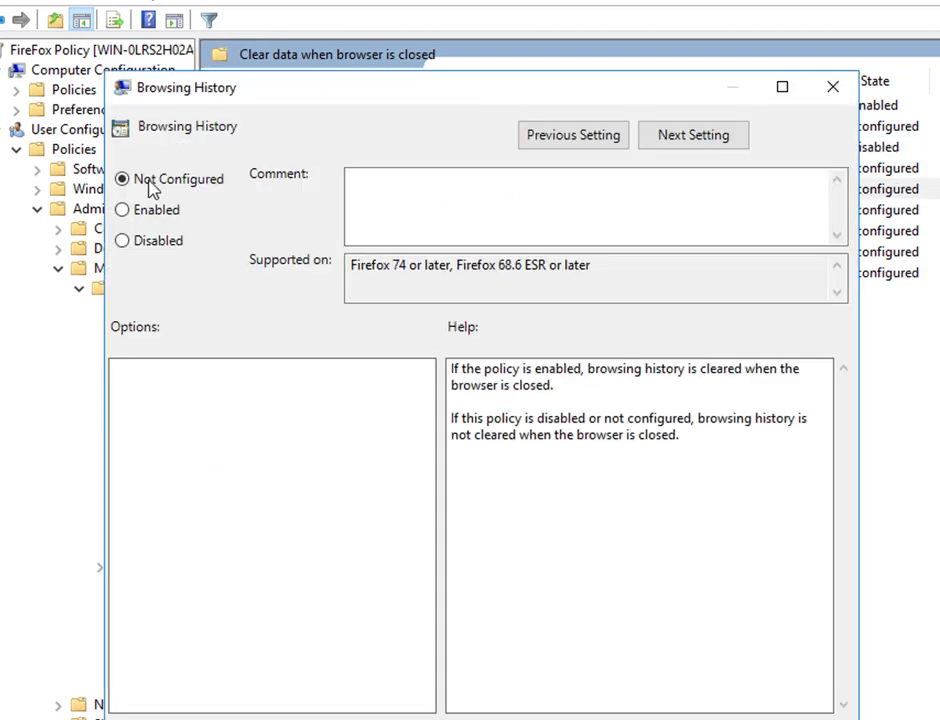
left_click(152, 212)
left_click(622, 718)
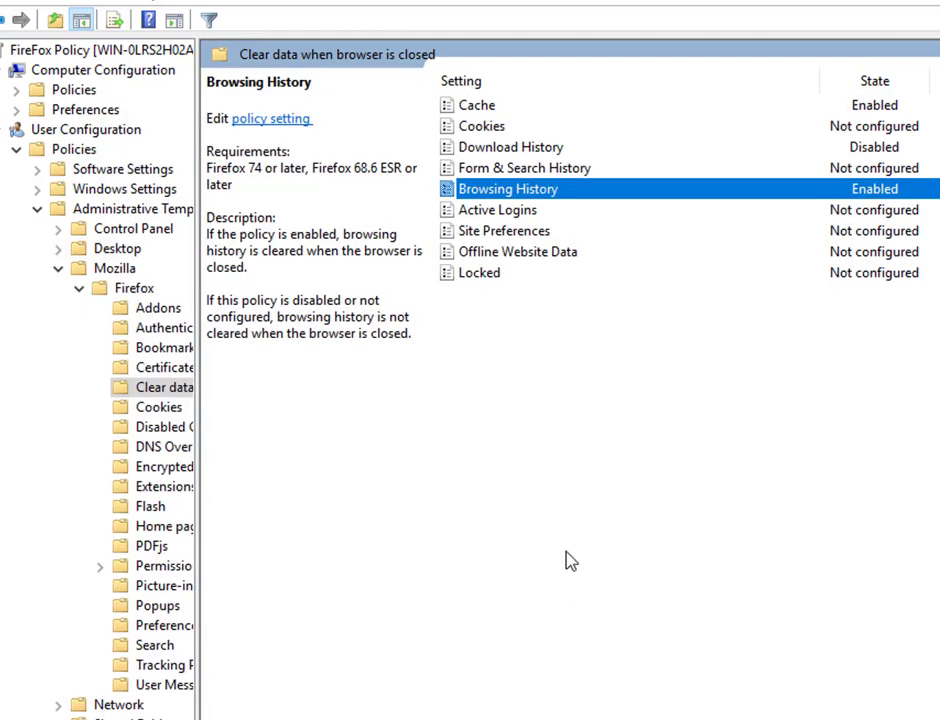
left_click(674, 571)
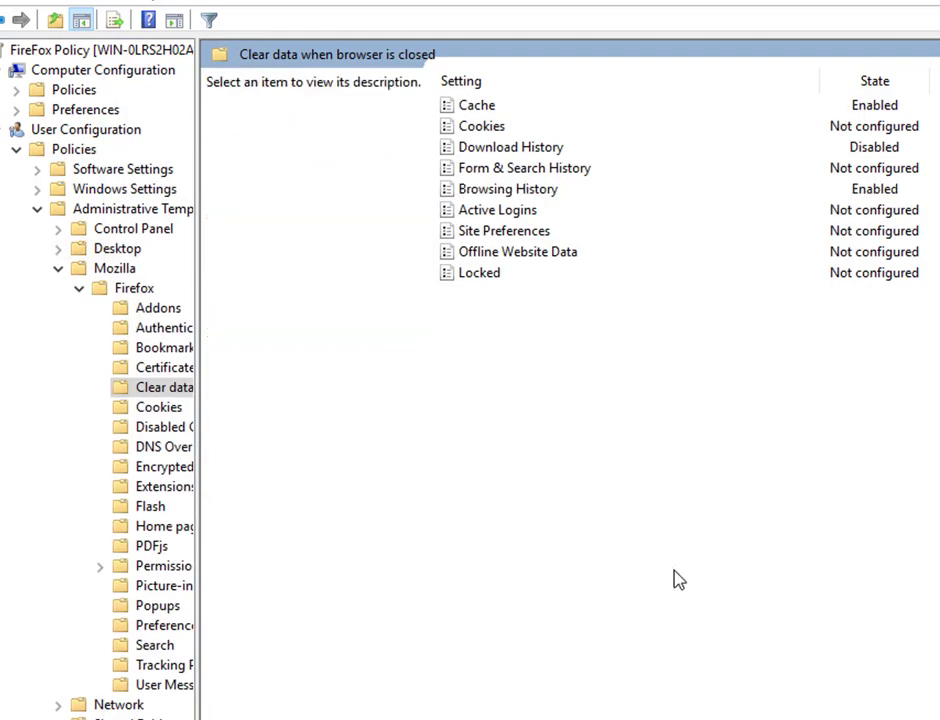
Step: Return to the main Firefox policy folder and look through its individual settings below the subfolders
key("BackSpace")
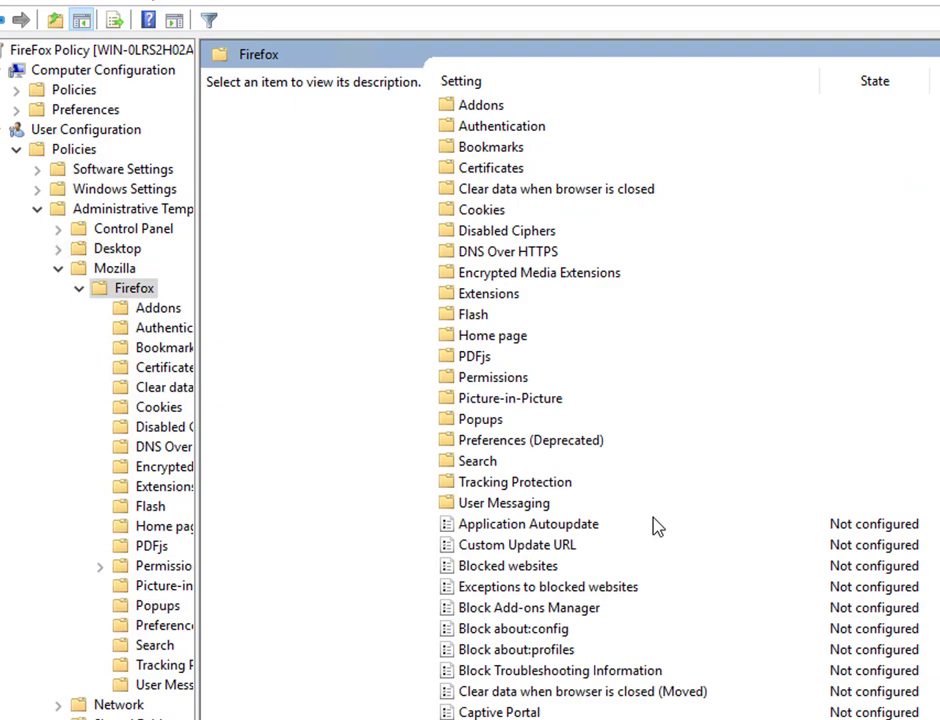
scroll(577, 682, "down", 1)
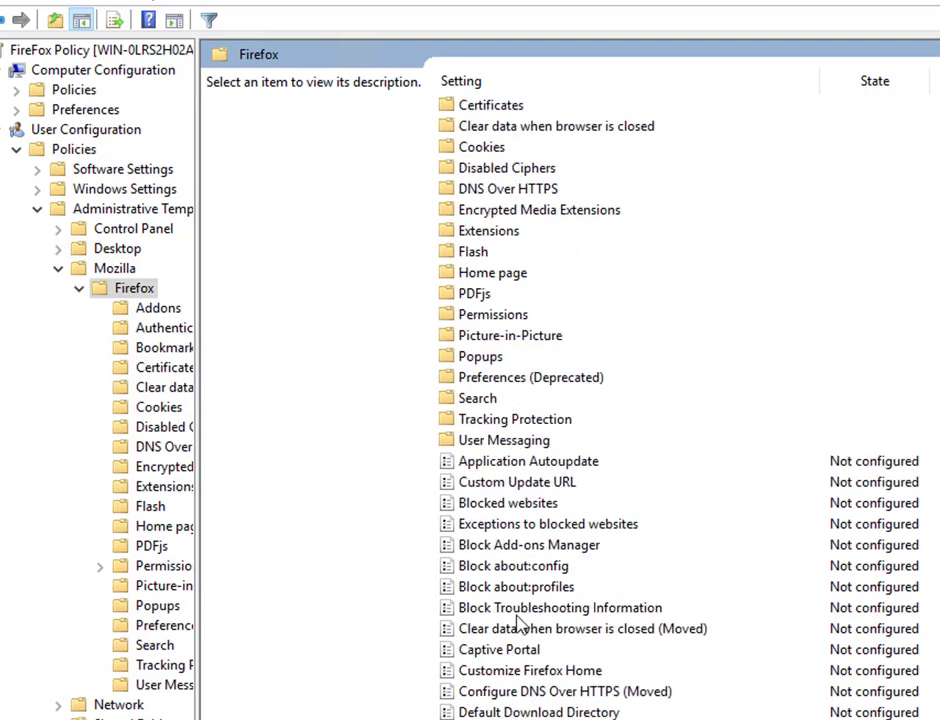
scroll(518, 660, "down", 4)
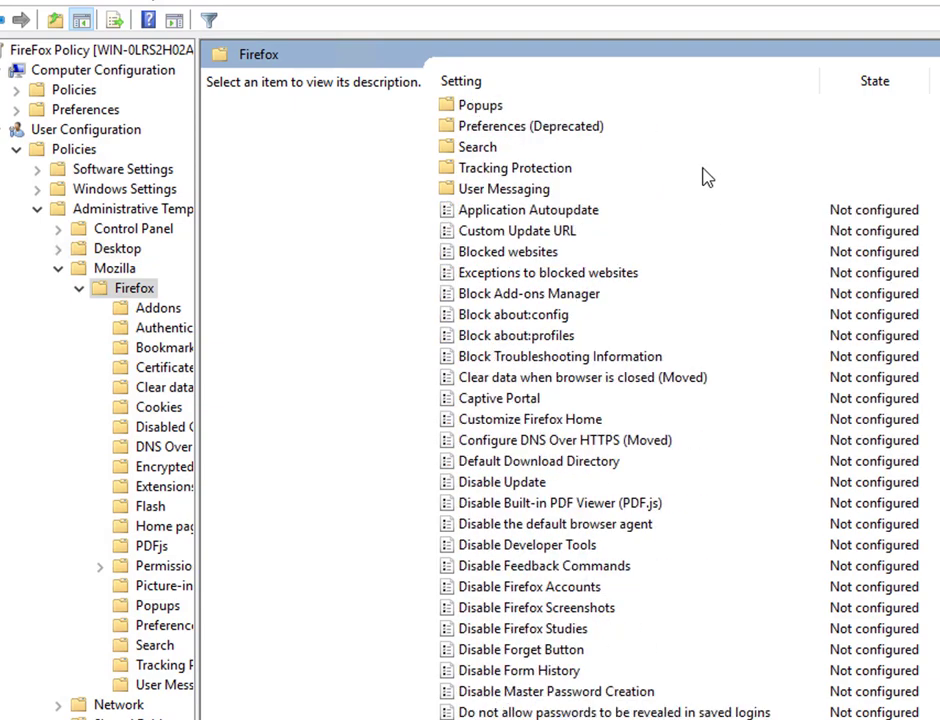